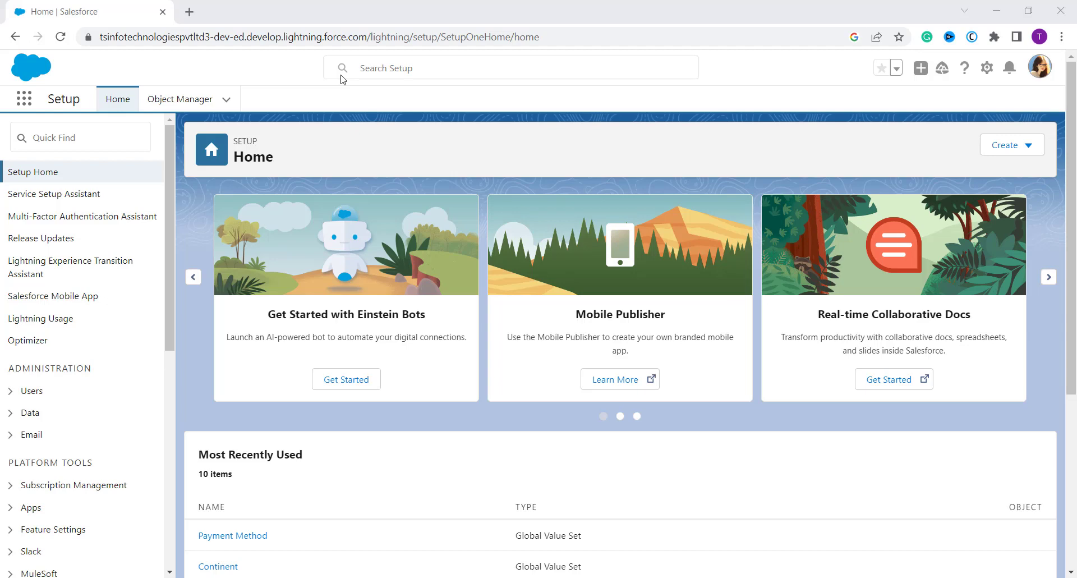
Step: Search Quick Find for 'Assignment R' and open Lead Assignment Rules
click(125, 137)
text(As)
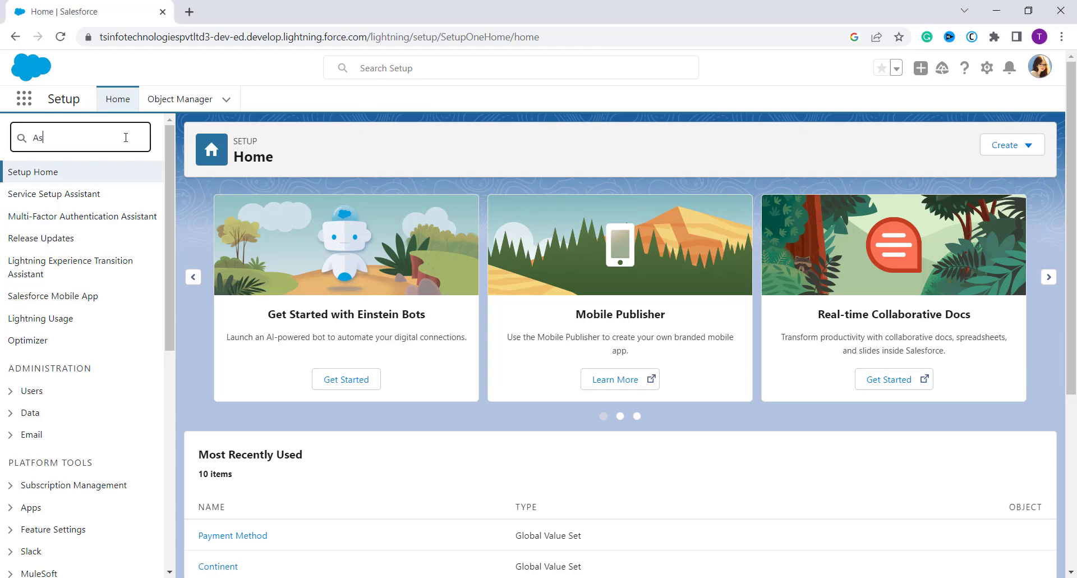
text(signment R)
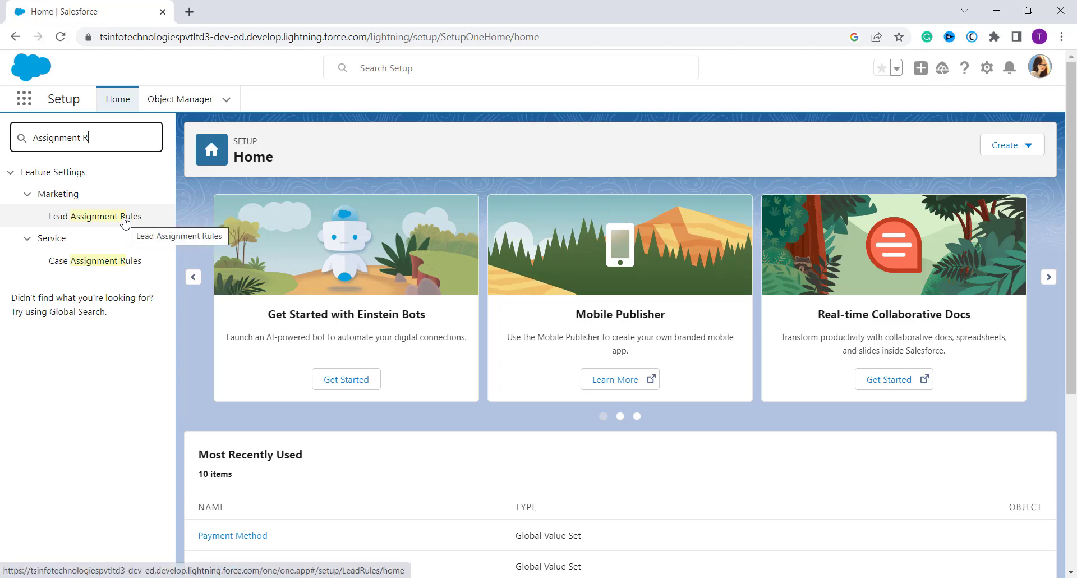
click(125, 222)
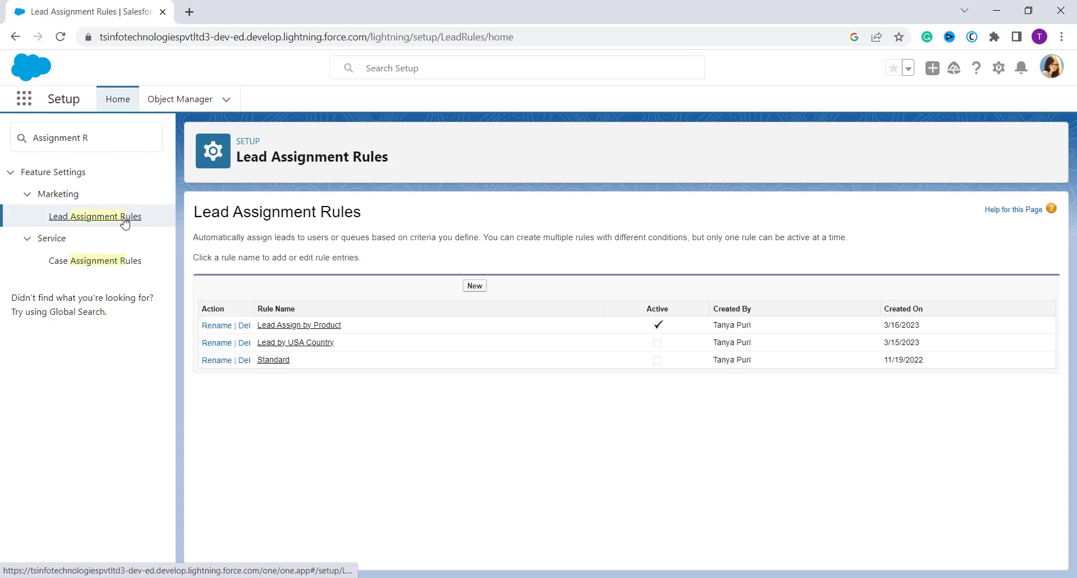
Step: Create an Active lead assignment rule named 'Priority', save it, and open its details
click(476, 286)
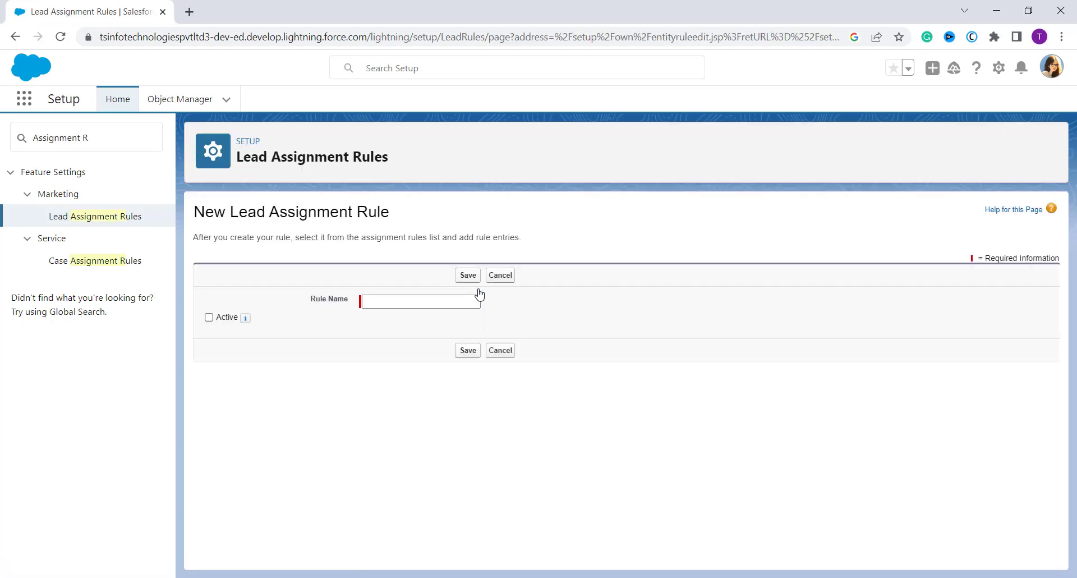
click(396, 301)
text(R)
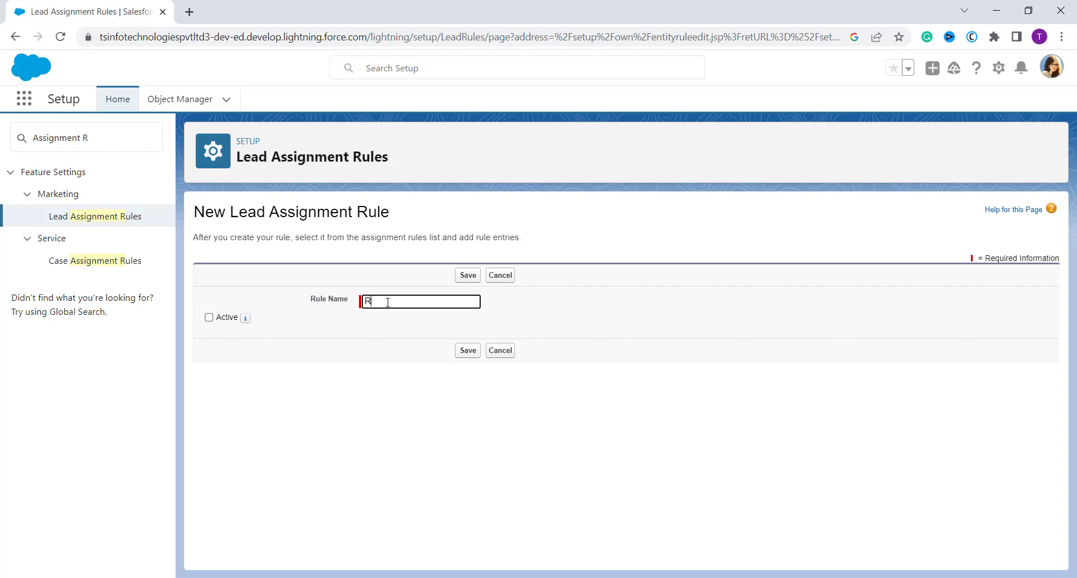
key(BackSpace)
text(Priority)
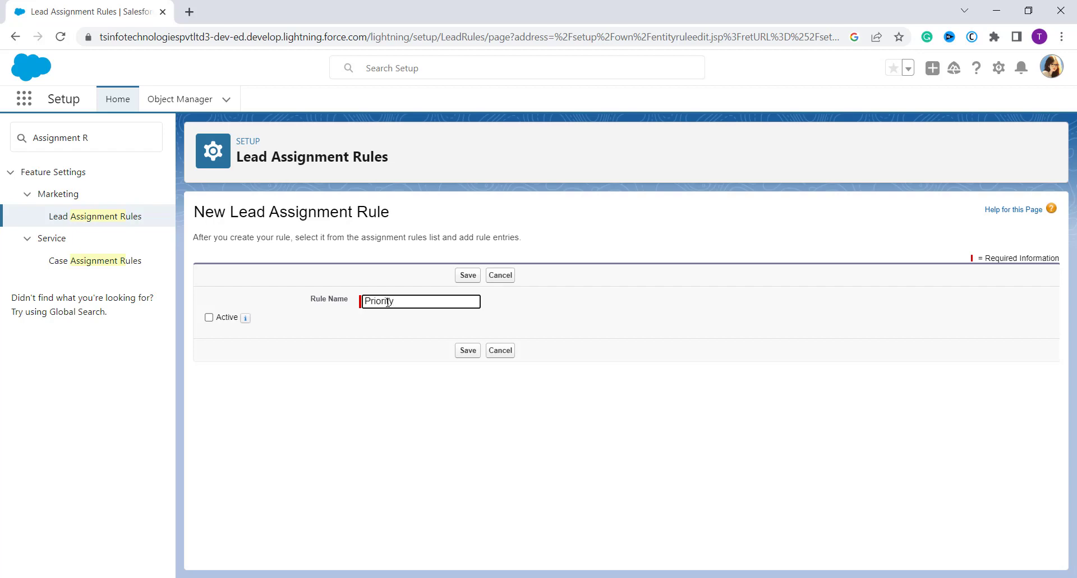
click(208, 318)
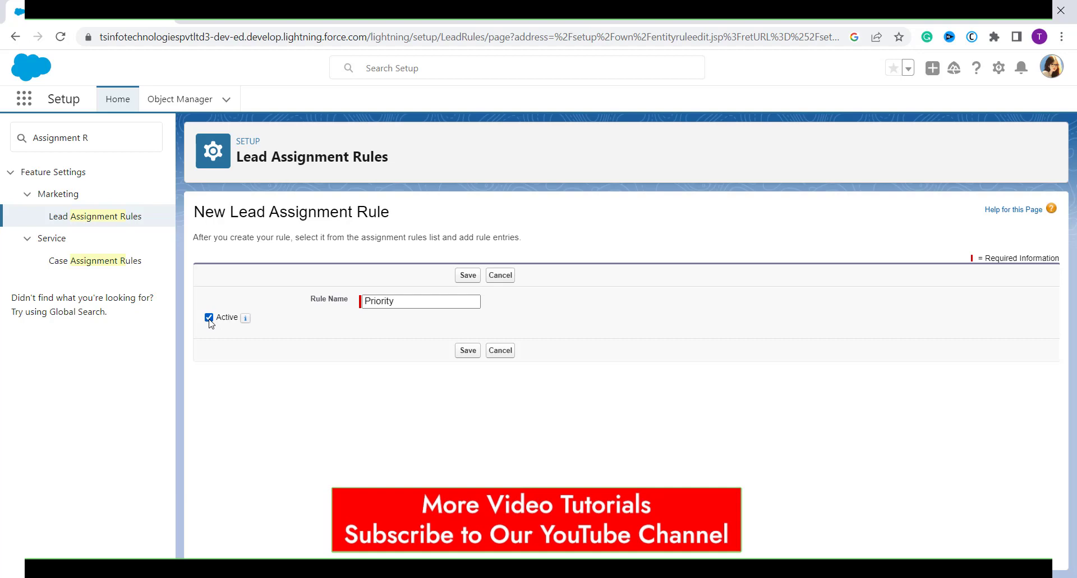
click(465, 353)
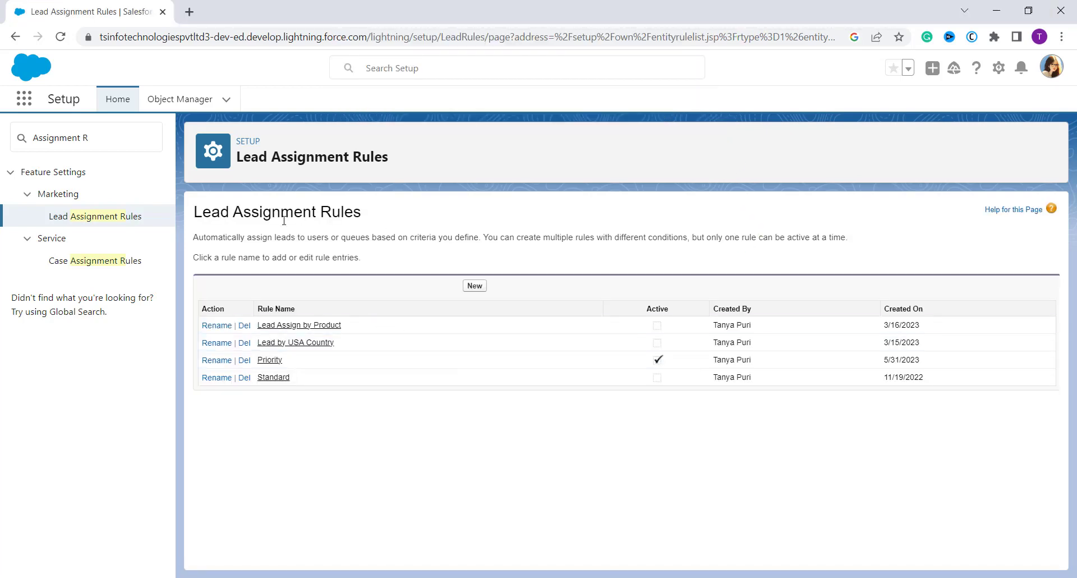
click(270, 360)
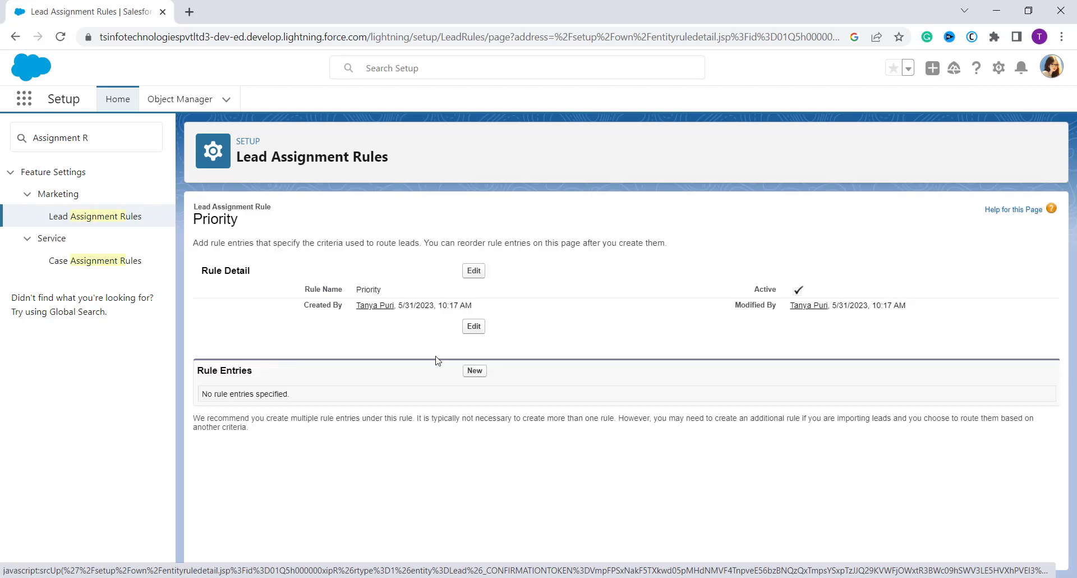
Step: Start a new rule entry for the Priority rule
click(475, 371)
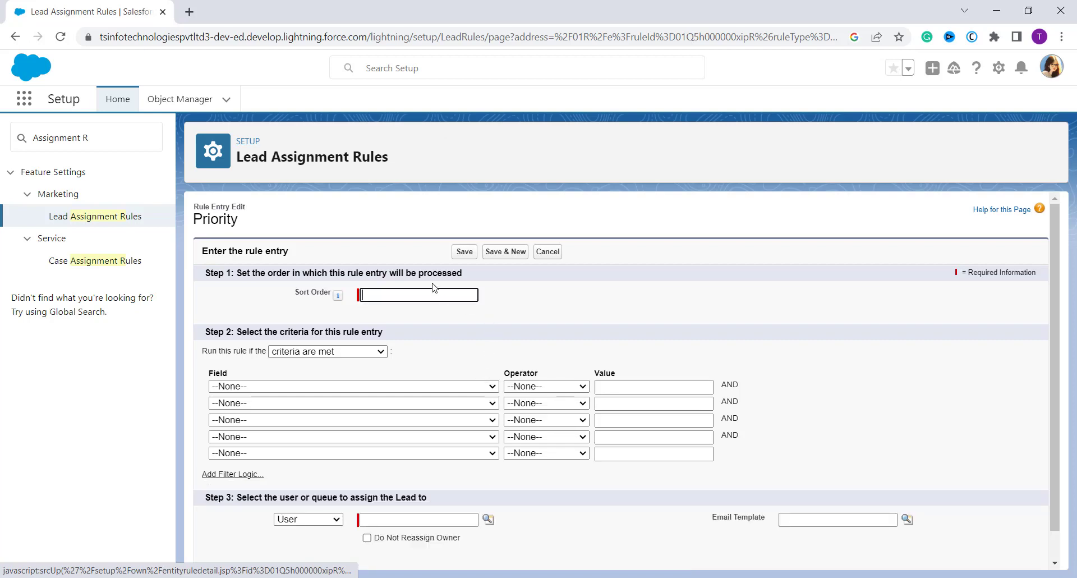
Step: Give the entry sort order 1 and the criterion Lead: Country equals USA
text(1)
click(416, 368)
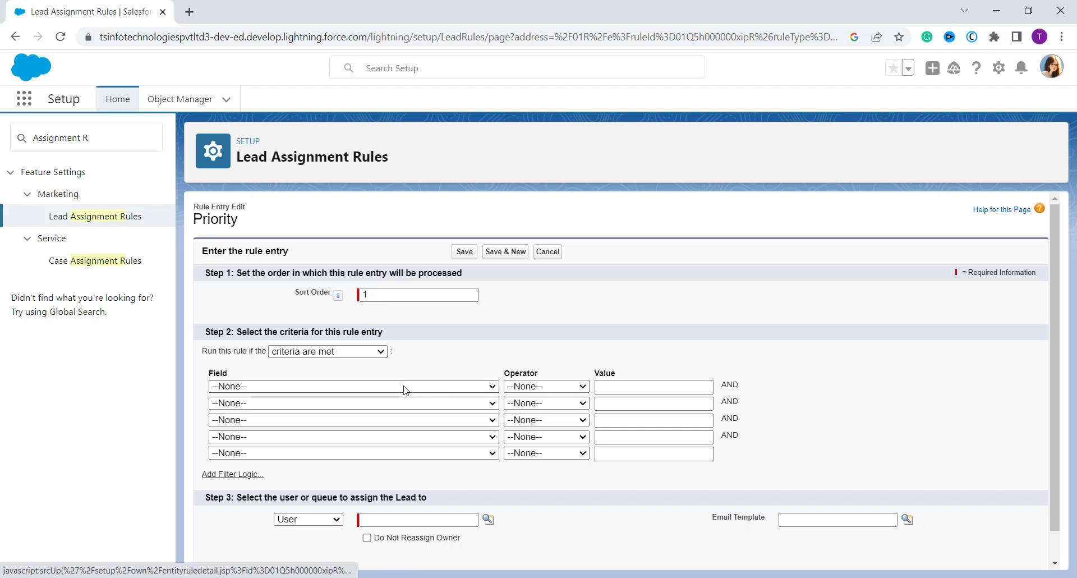
click(405, 387)
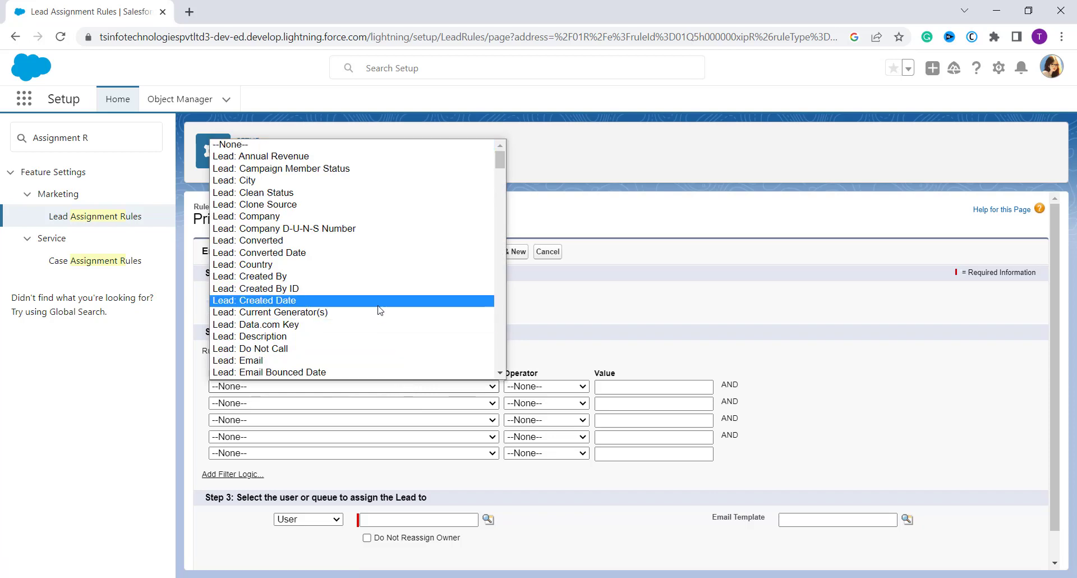
click(360, 264)
click(550, 391)
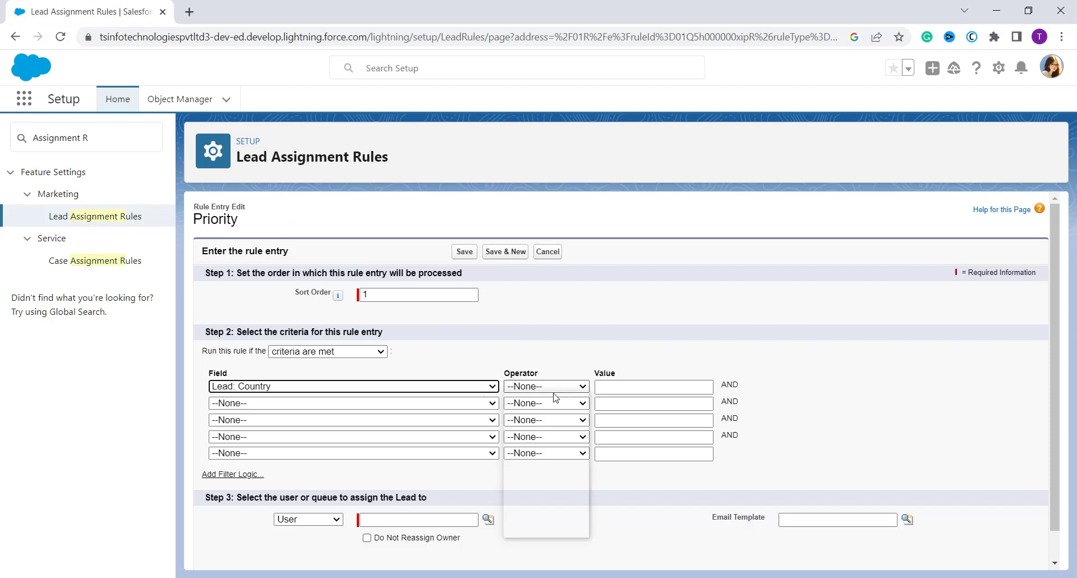
click(551, 407)
click(654, 391)
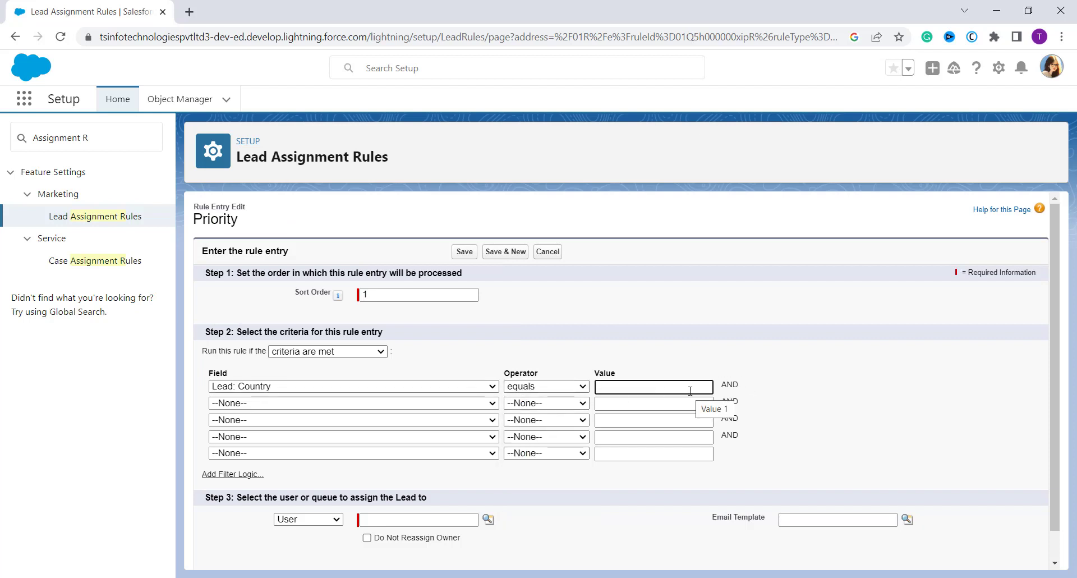
text(USA)
click(673, 405)
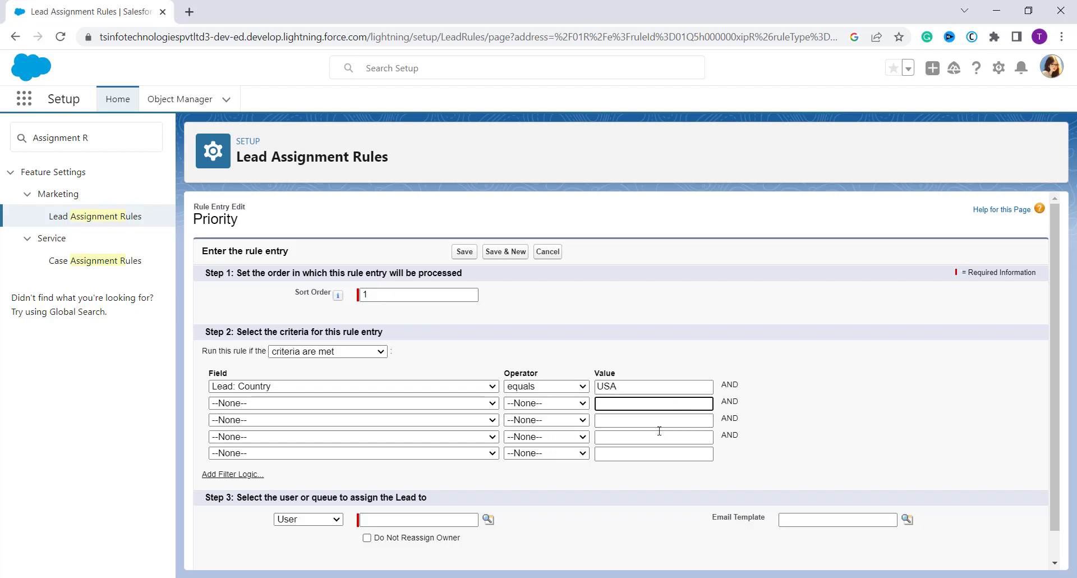
scroll(400, 471, down, 1)
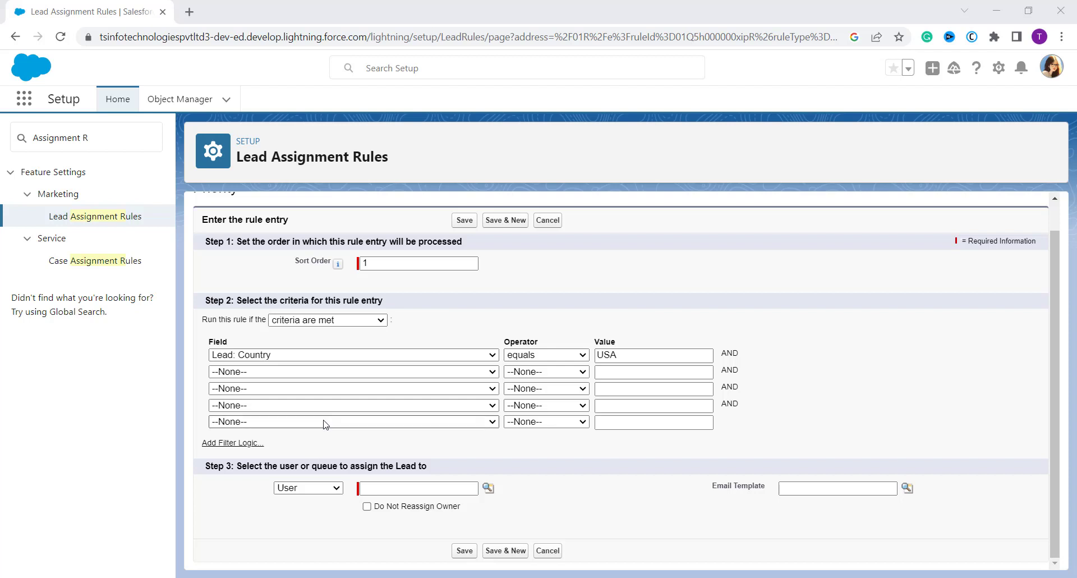
Step: Keep User as the assignee type and pick a user from the lookup
click(319, 491)
key(Escape)
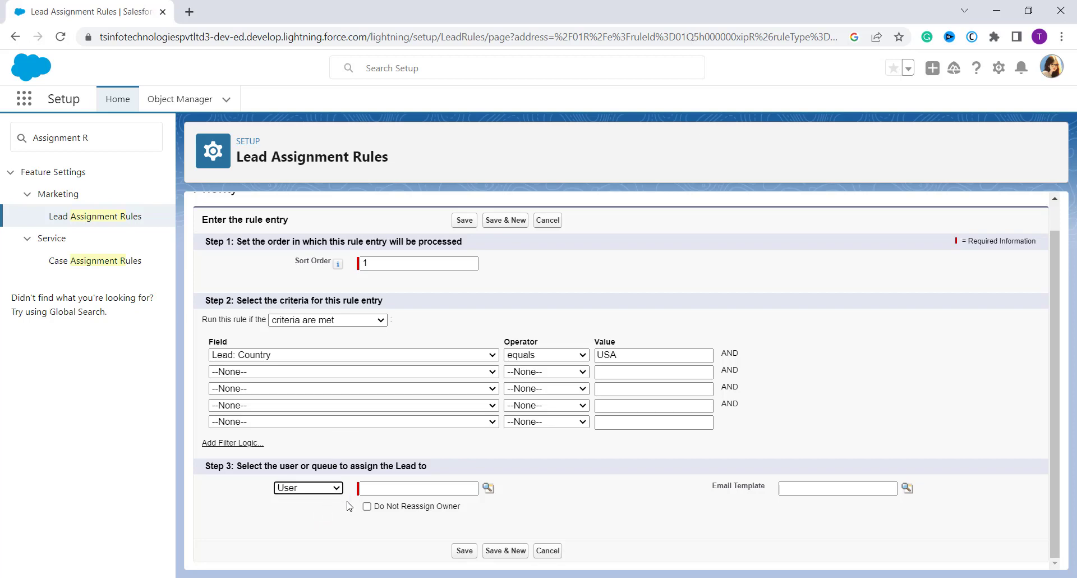
click(471, 489)
click(488, 491)
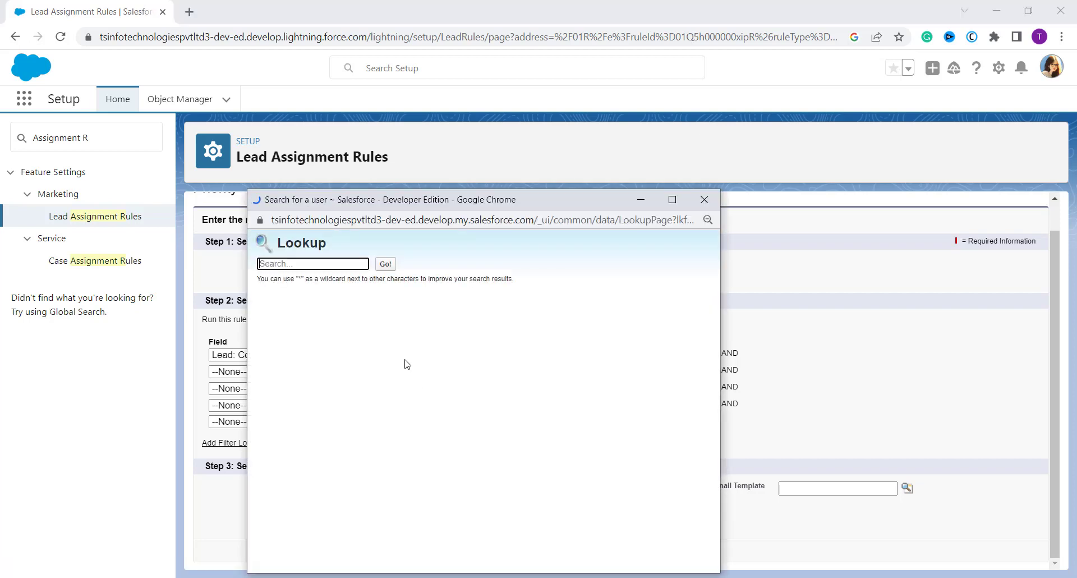
click(284, 374)
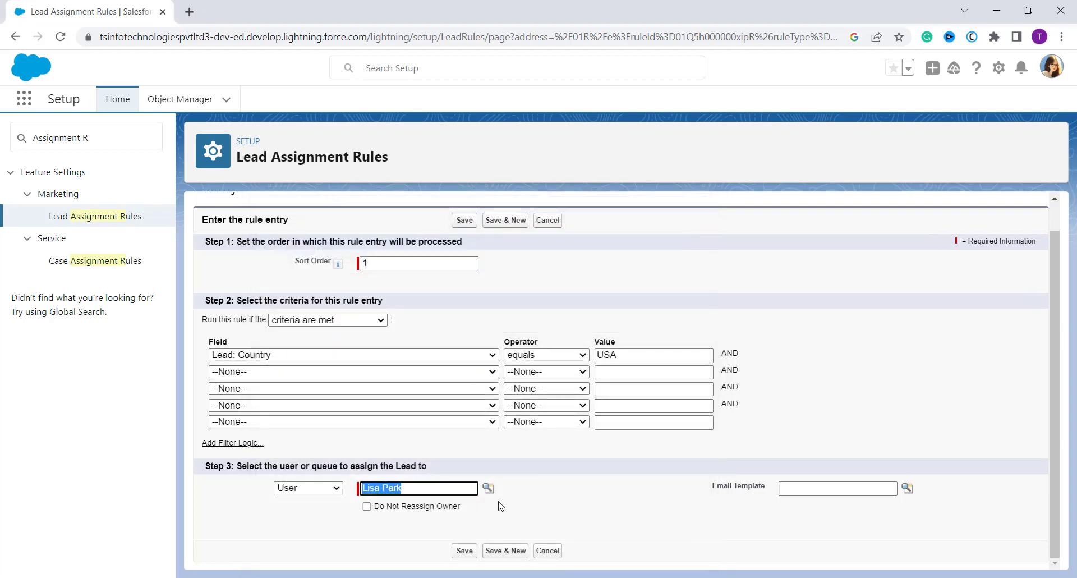
click(396, 518)
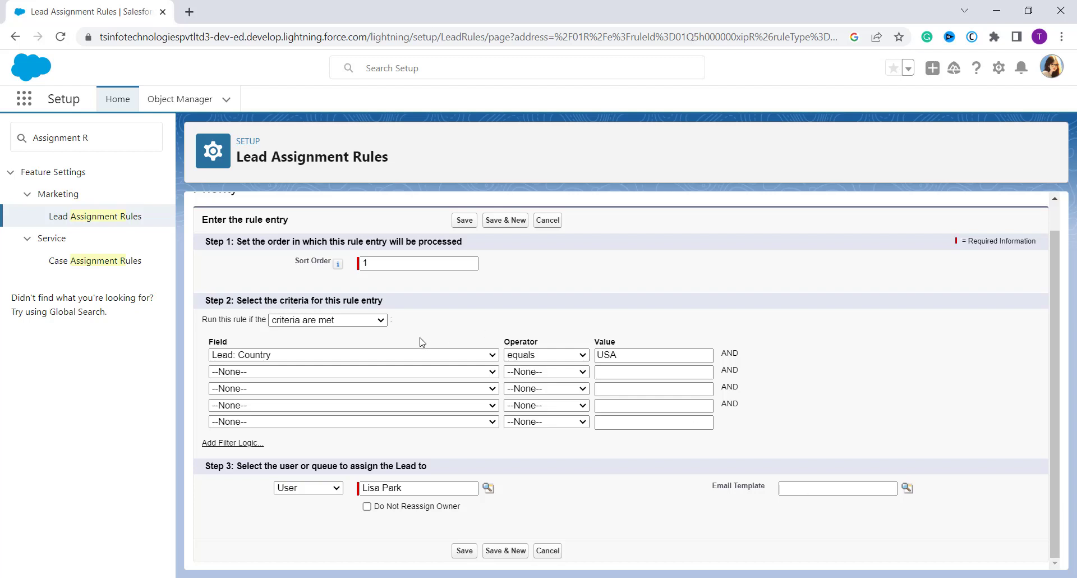
Step: After the save permission error, reassign the entry to the CEO user and save it
click(462, 550)
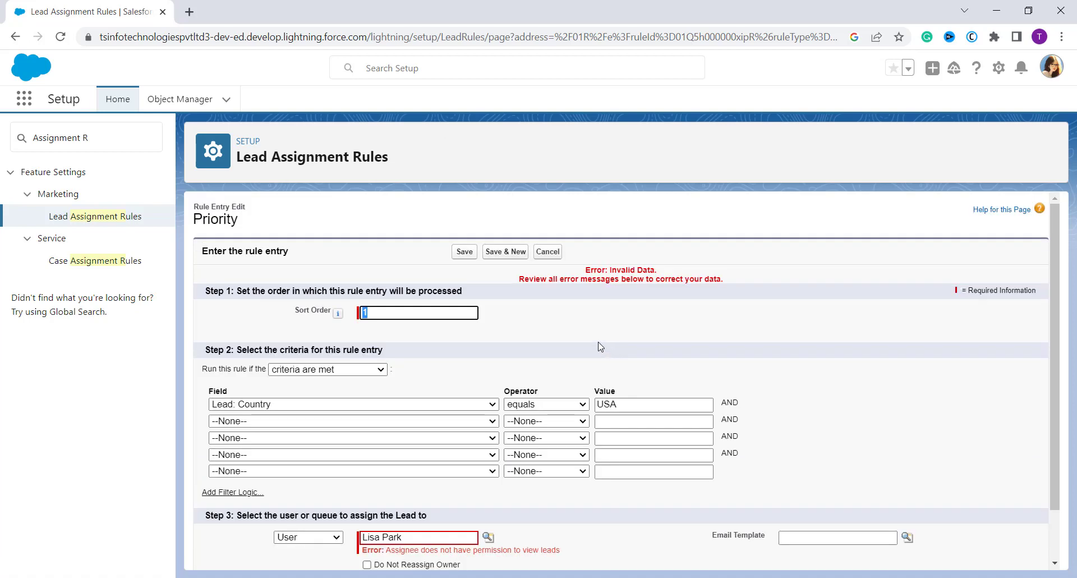
scroll(570, 413, down, 1)
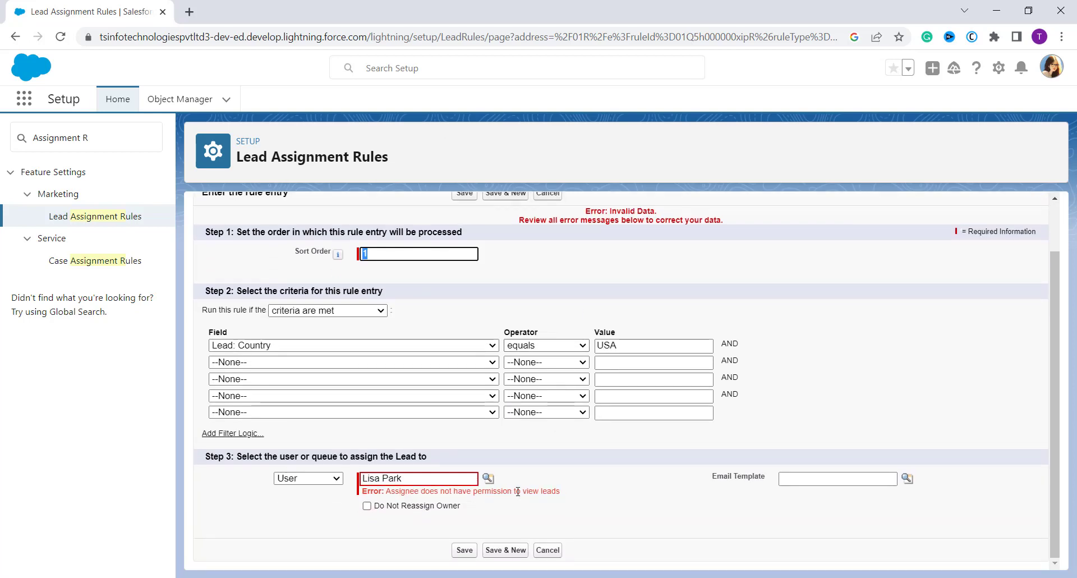
click(488, 478)
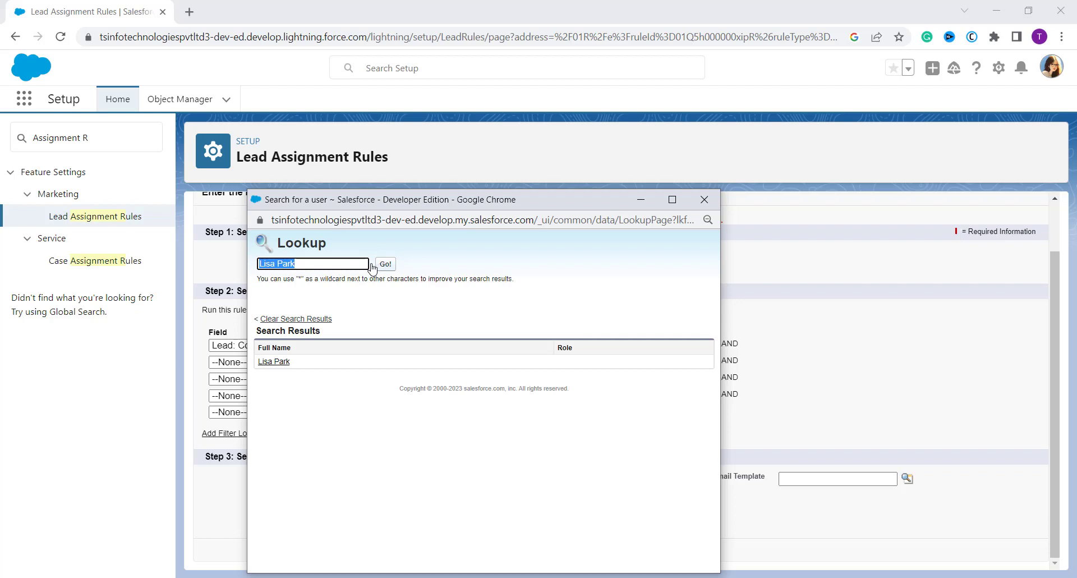
key(BackSpace)
click(393, 262)
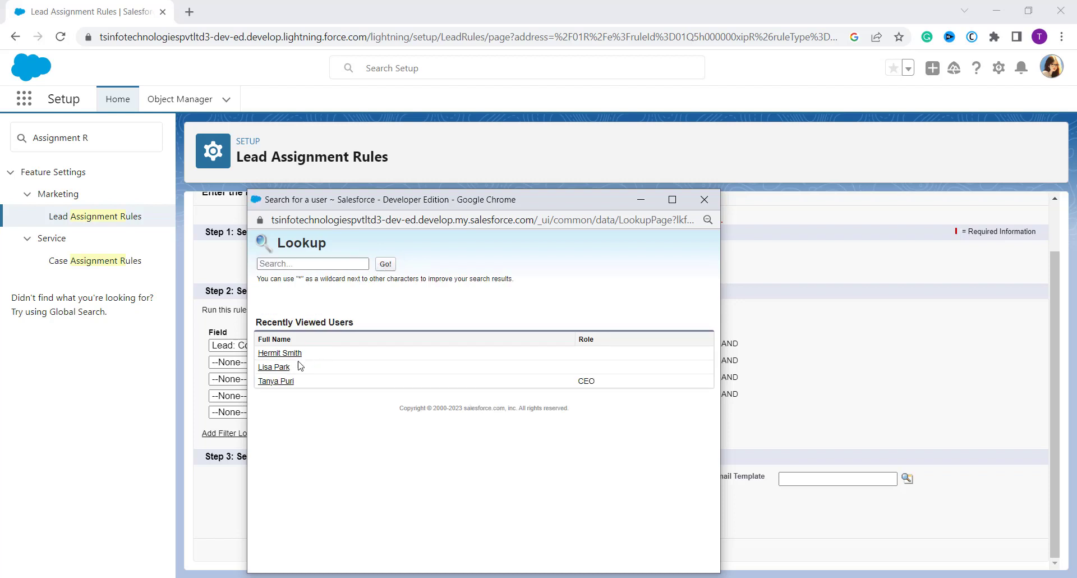
click(283, 381)
click(465, 551)
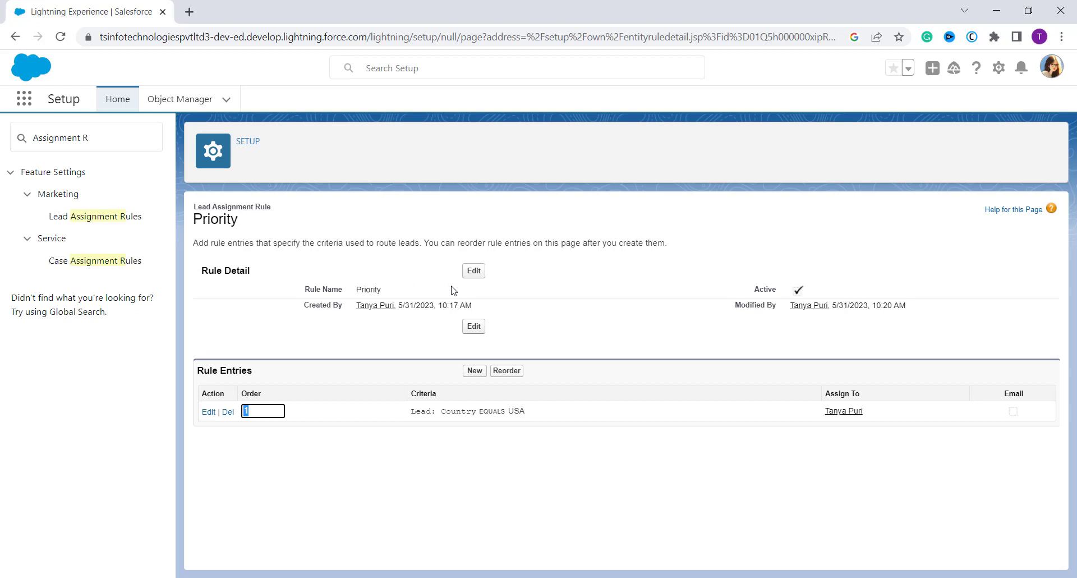
Step: Start a second entry with sort order 2 and criterion Lead: Rating less than Hot
click(474, 371)
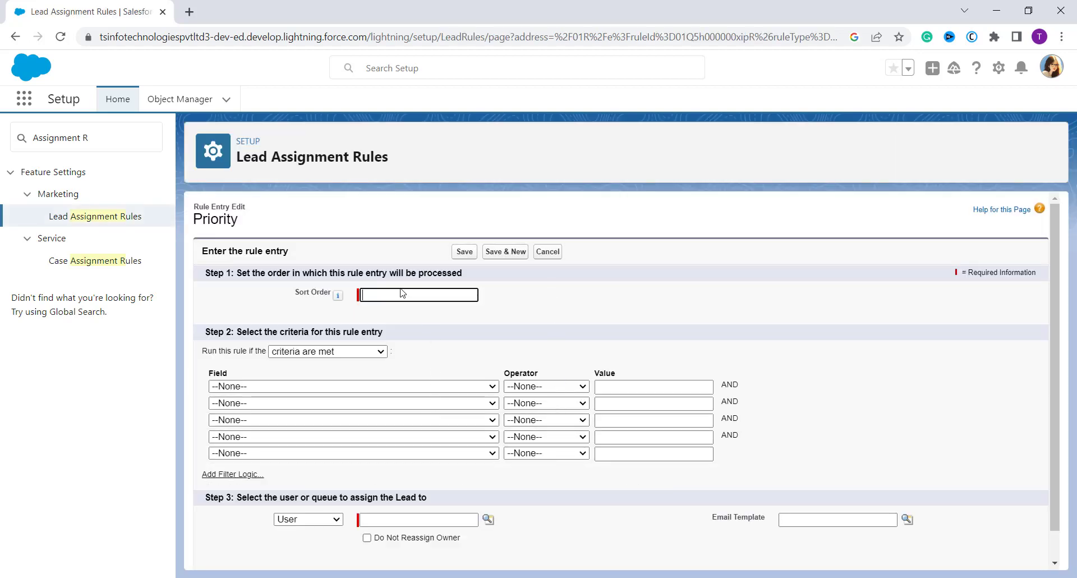
text(2)
click(418, 332)
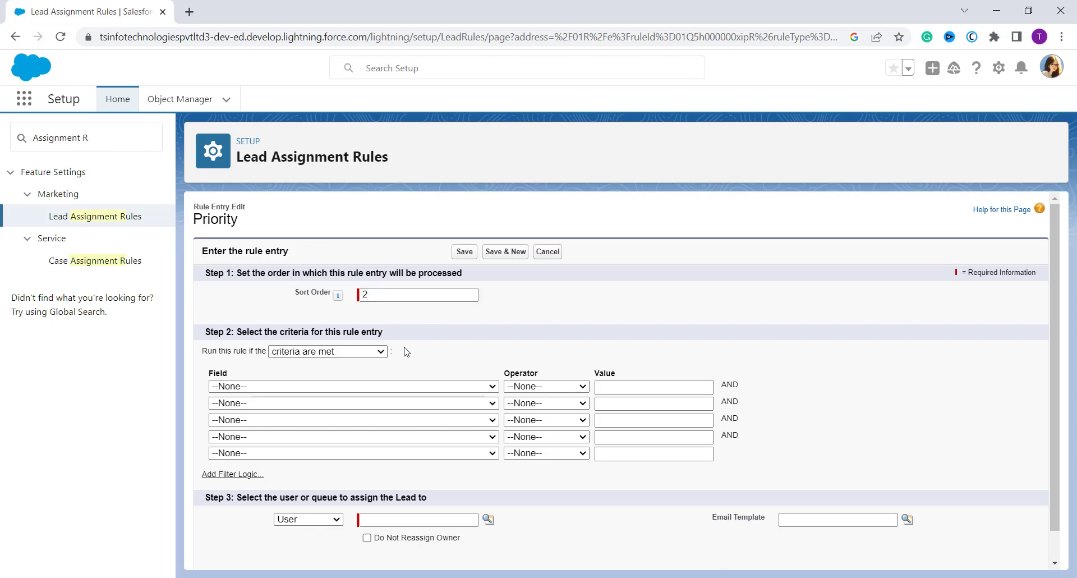
click(392, 386)
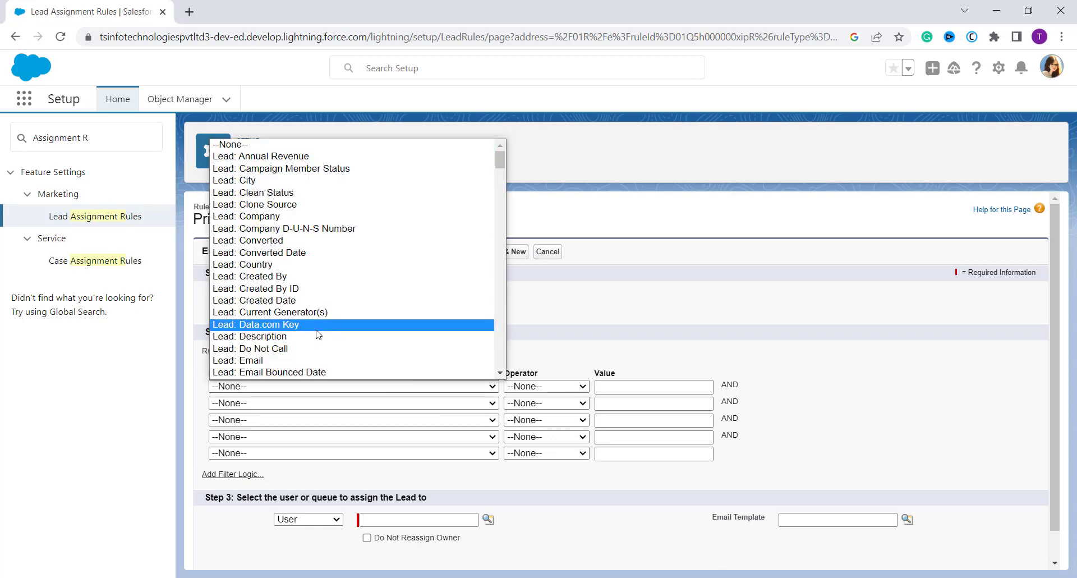
scroll(318, 335, down, 1)
scroll(319, 334, down, 10)
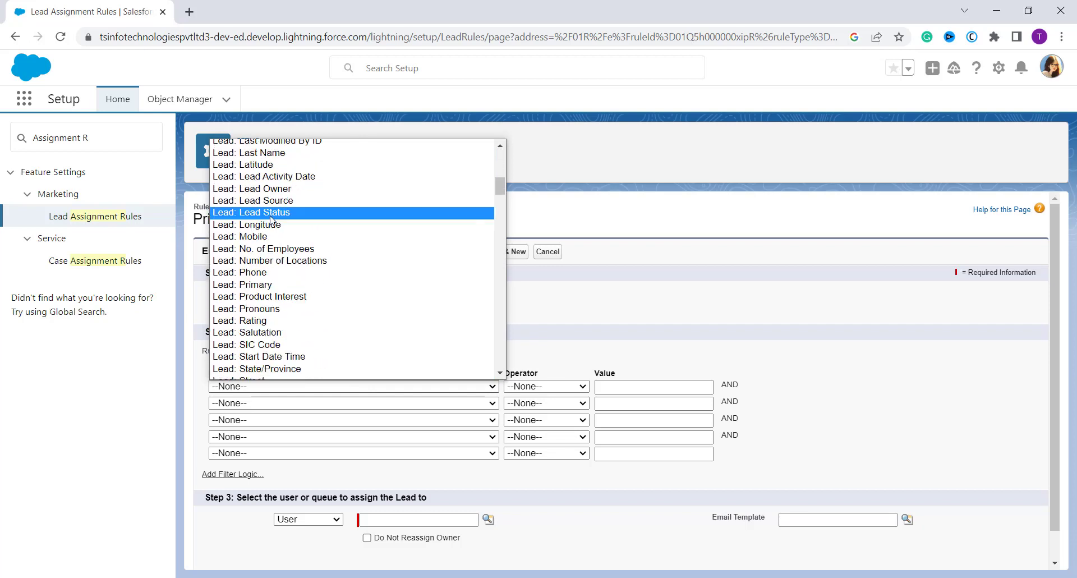
click(272, 320)
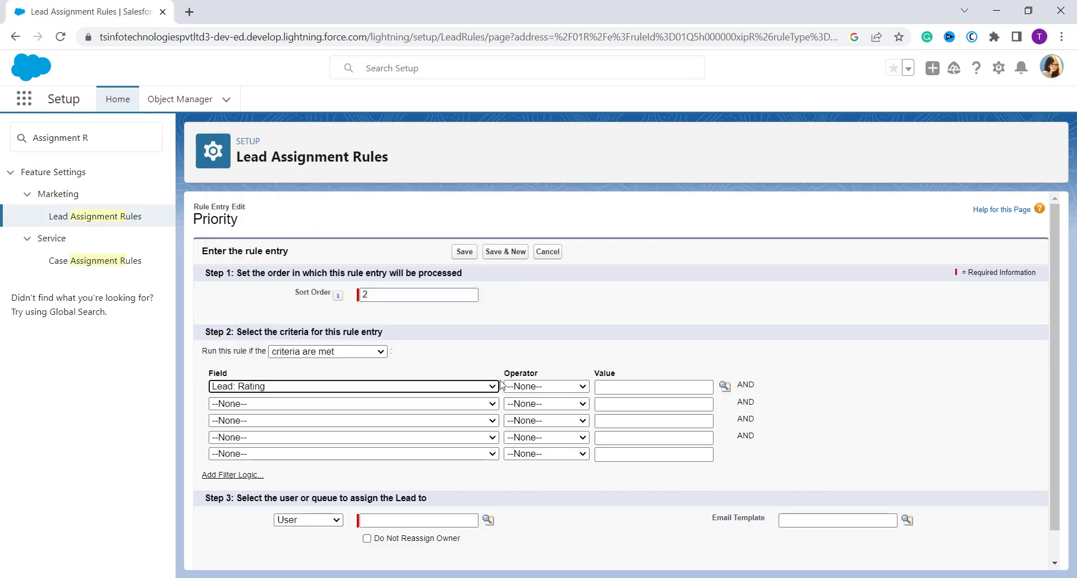
click(533, 387)
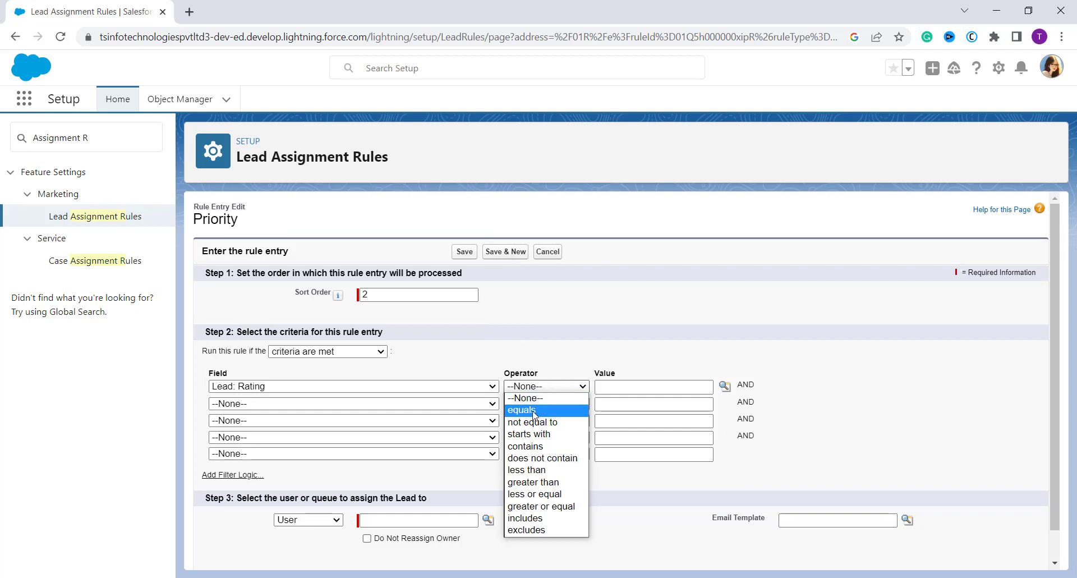
click(530, 469)
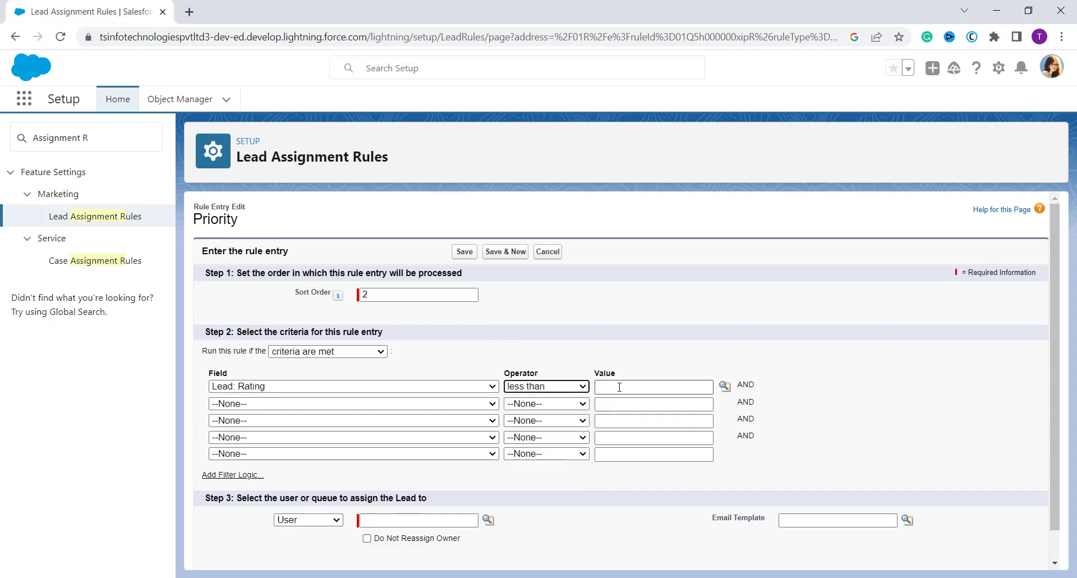
click(629, 383)
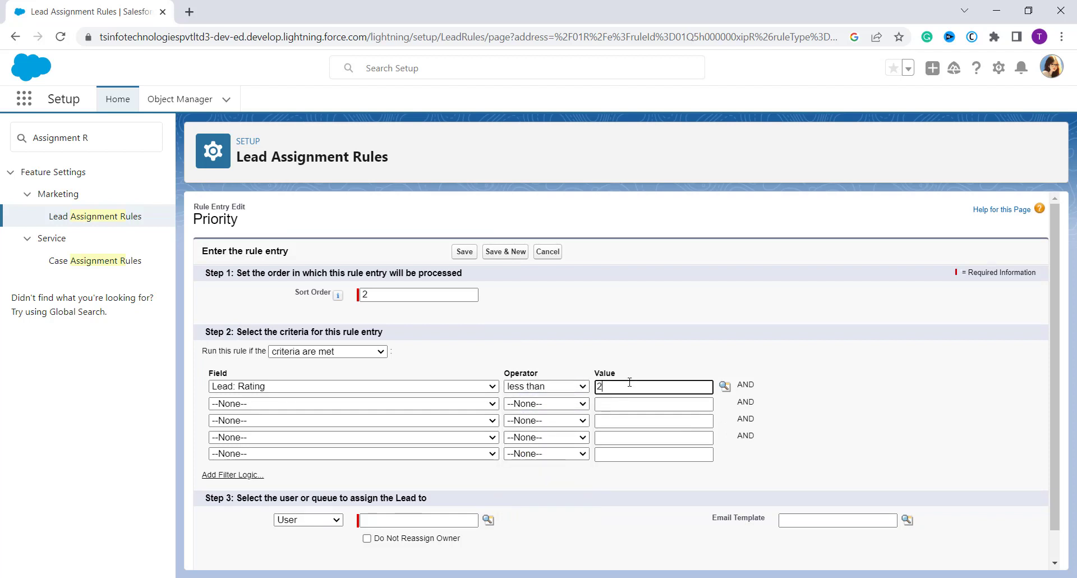
click(724, 386)
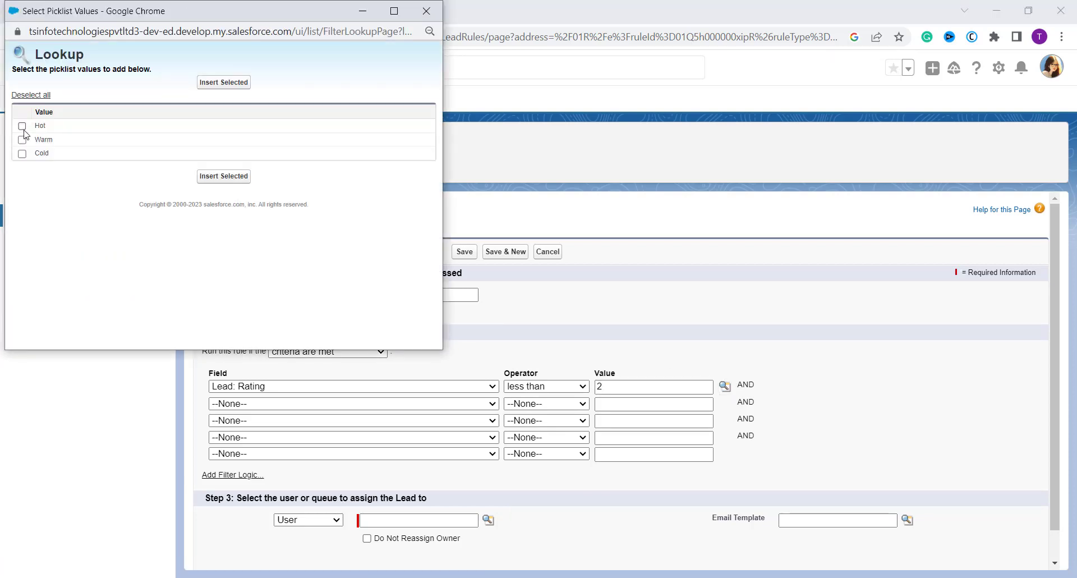
click(223, 176)
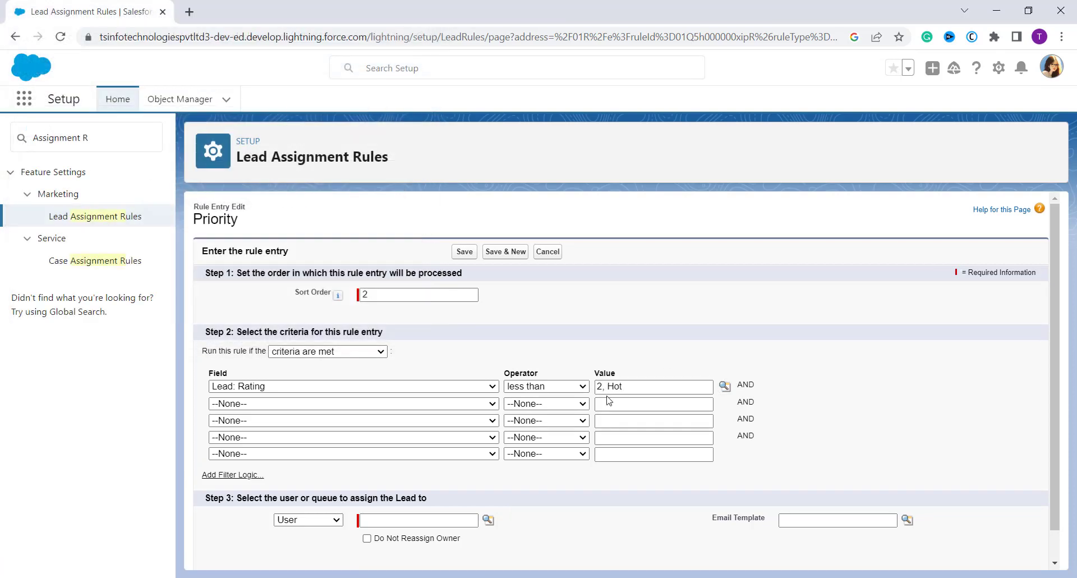
drag(609, 387, 597, 387)
key(BackSpace)
Step: Assign the entry to the same user from the lookup and save it
click(323, 526)
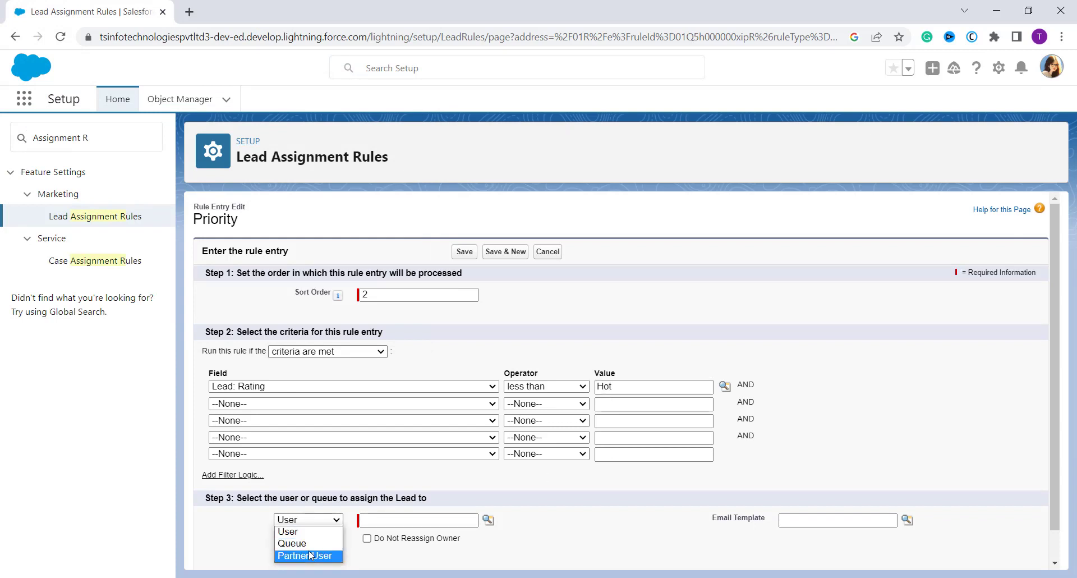
click(311, 533)
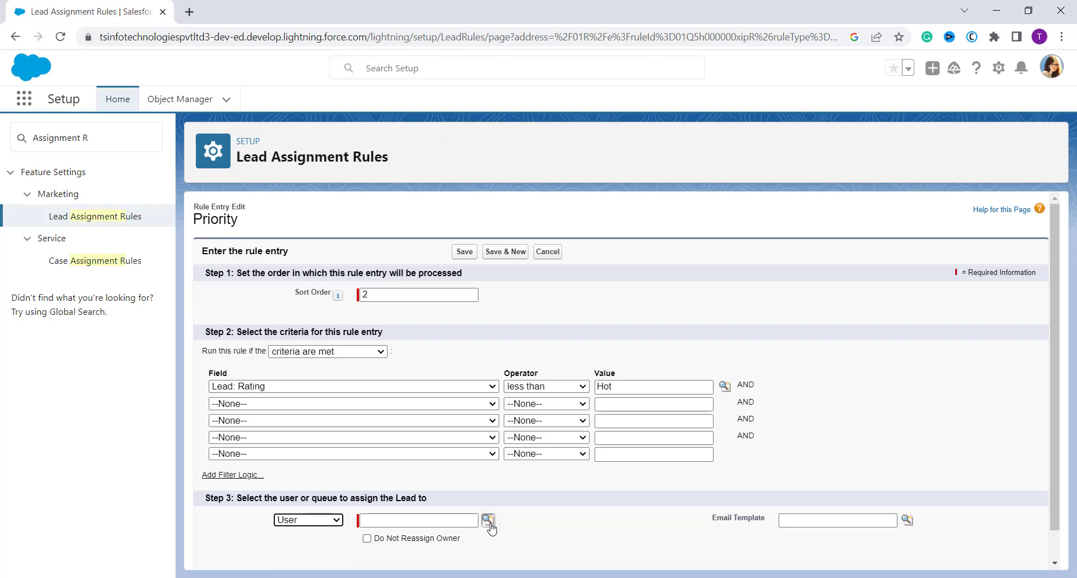
click(488, 520)
click(279, 381)
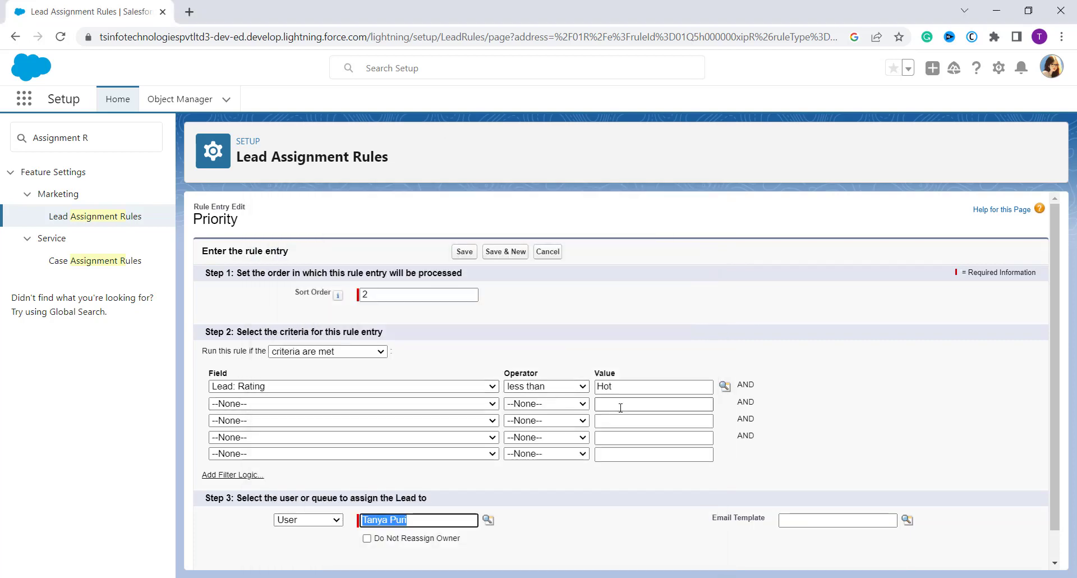
scroll(620, 404, down, 1)
click(466, 552)
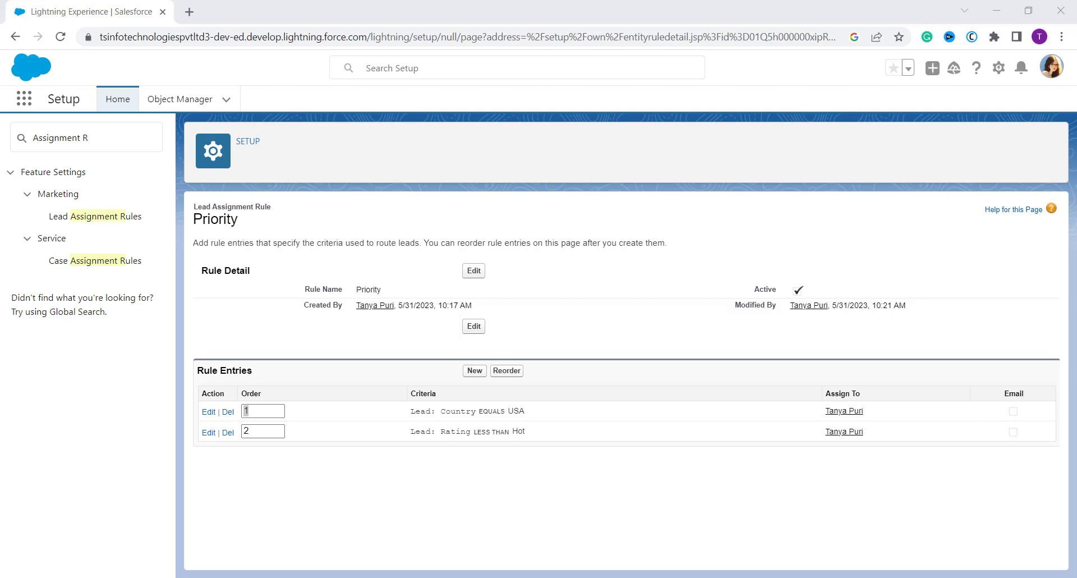
Step: Switch to Salesforce Classic from the profile menu
click(1053, 71)
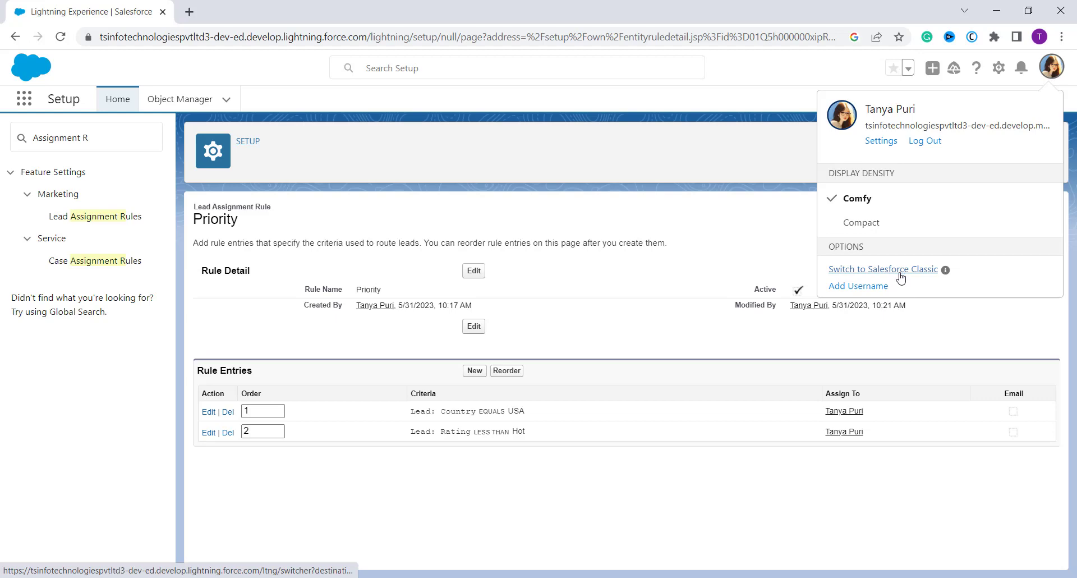
click(901, 271)
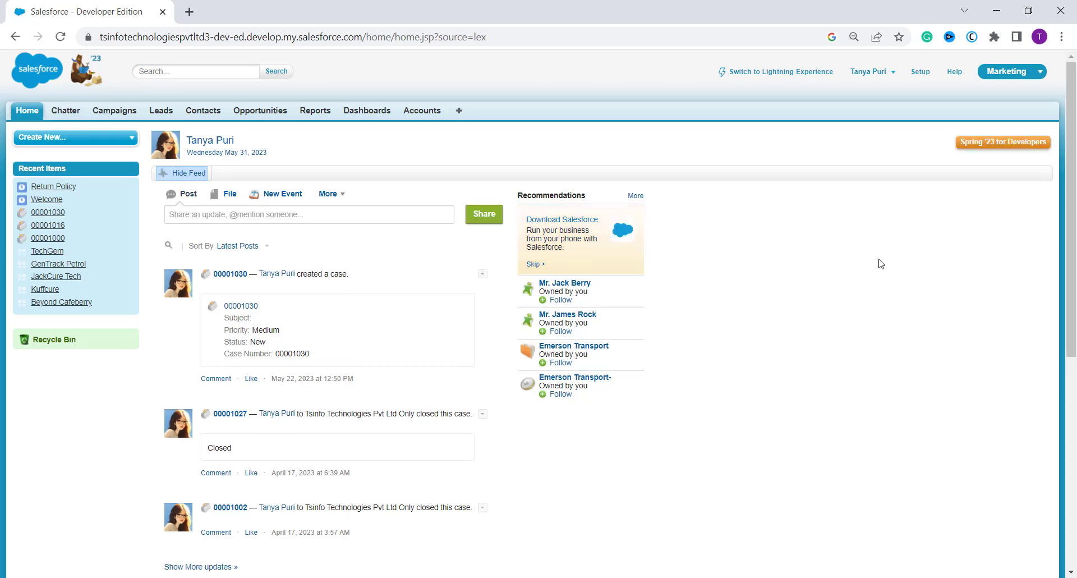
Step: Go through Classic Setup's Build > Customize > Leads to the Lead Assignment Rules list
click(926, 75)
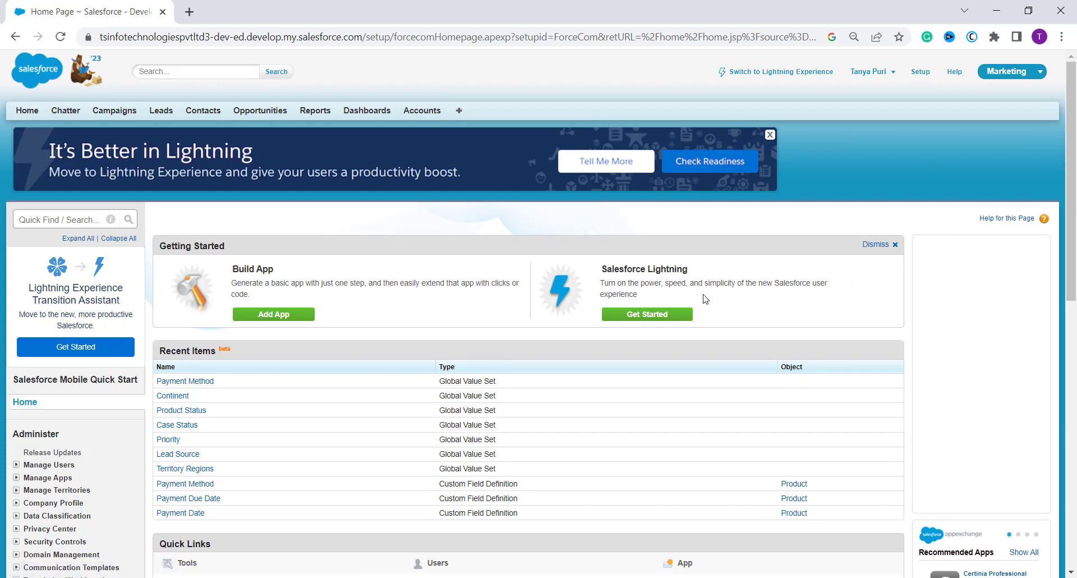
scroll(513, 313, down, 5)
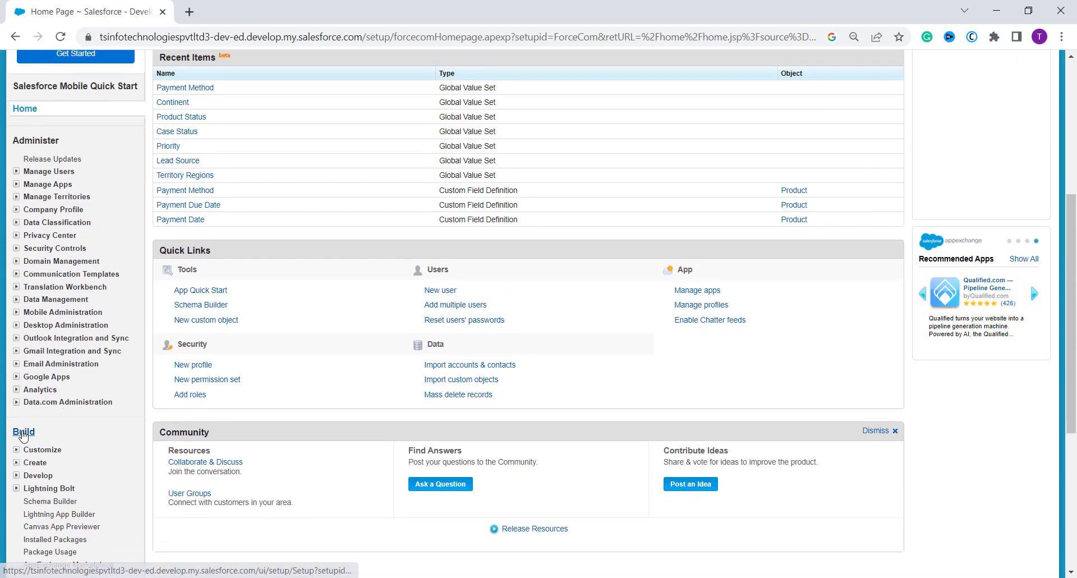
scroll(17, 441, down, 3)
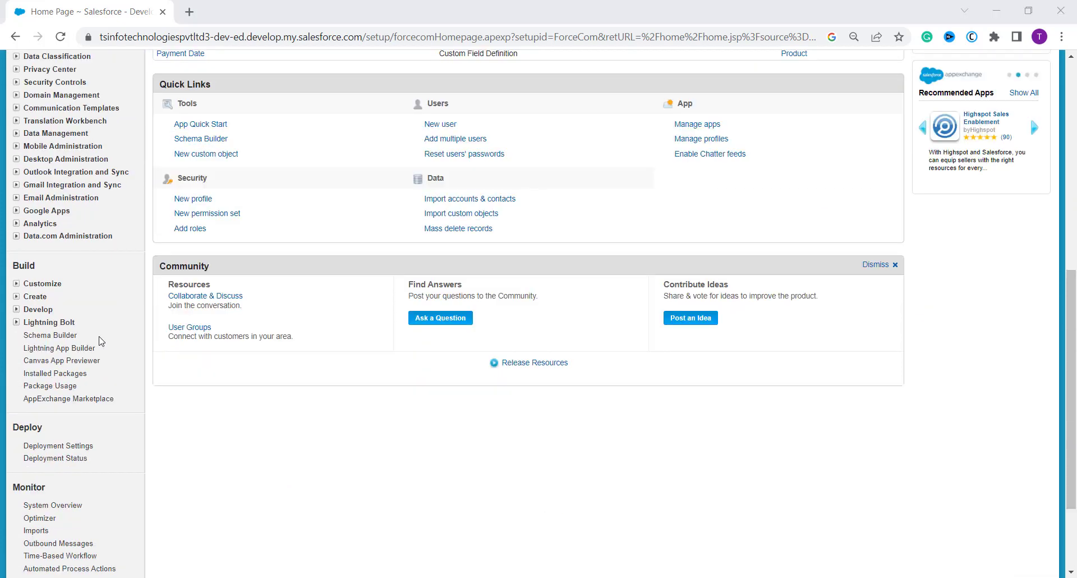
click(16, 285)
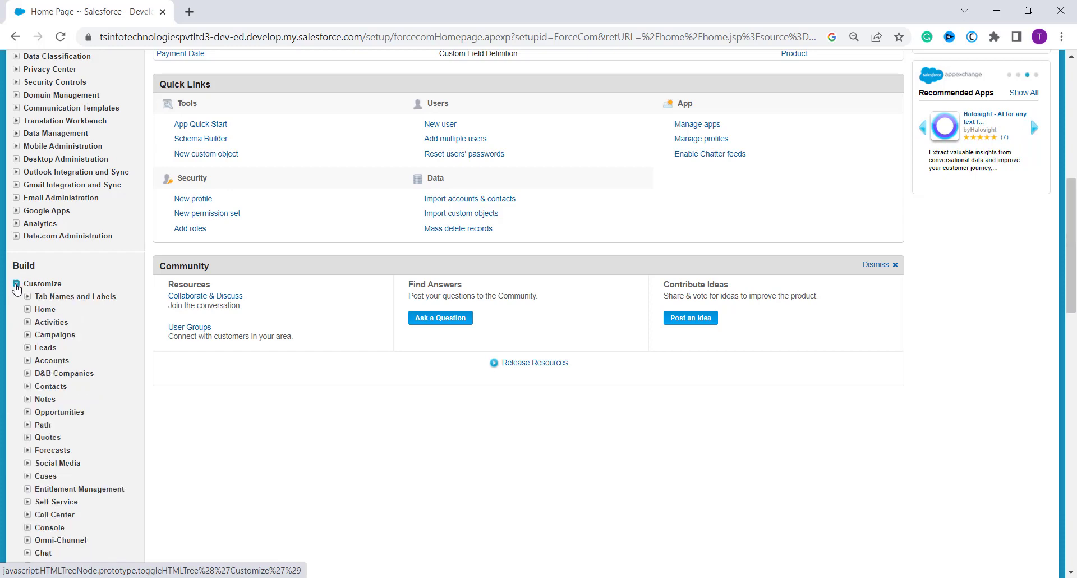
scroll(91, 403, down, 2)
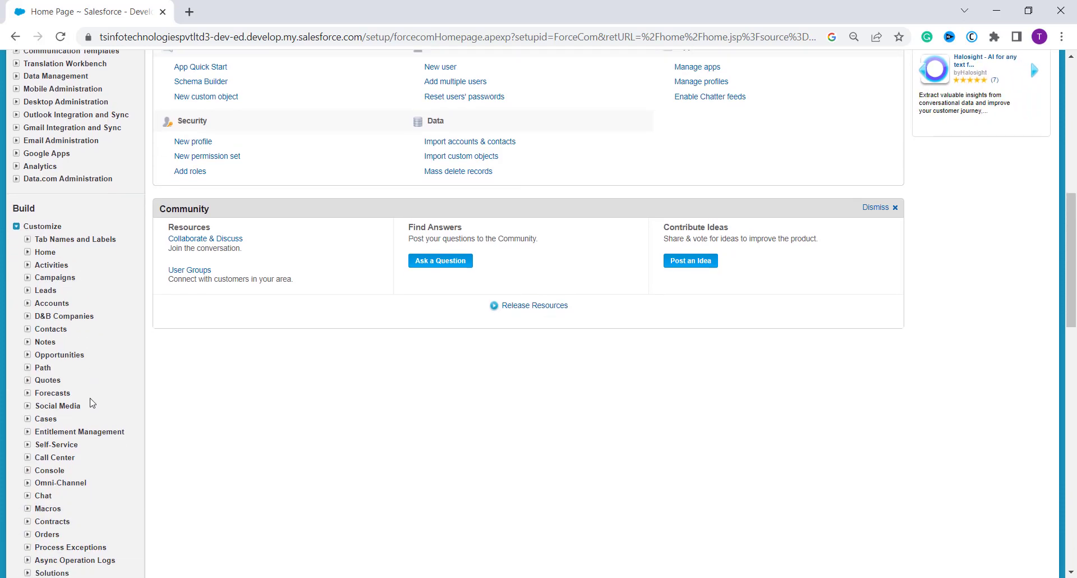
scroll(91, 403, down, 2)
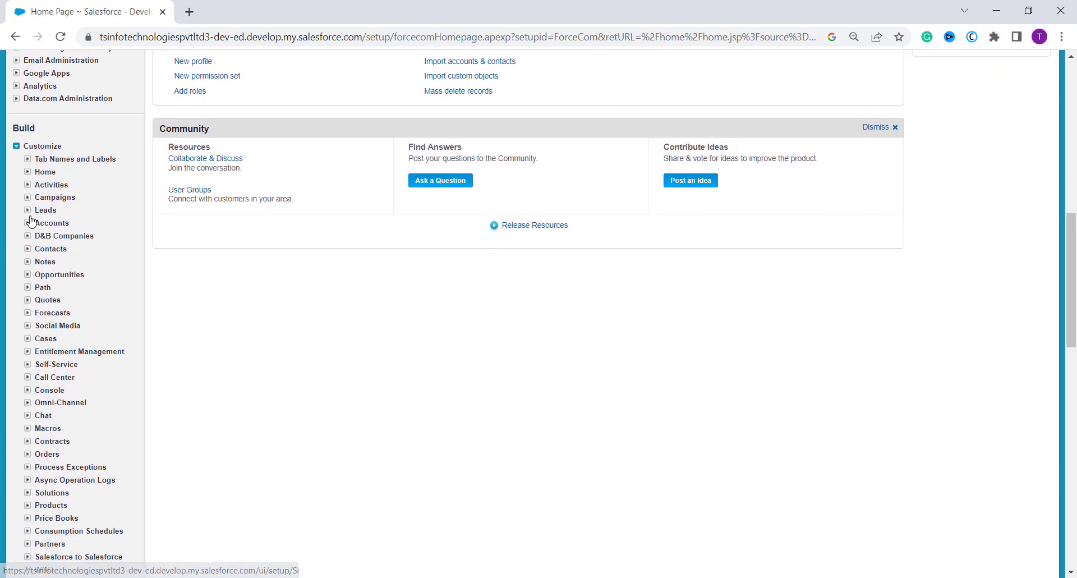
click(27, 210)
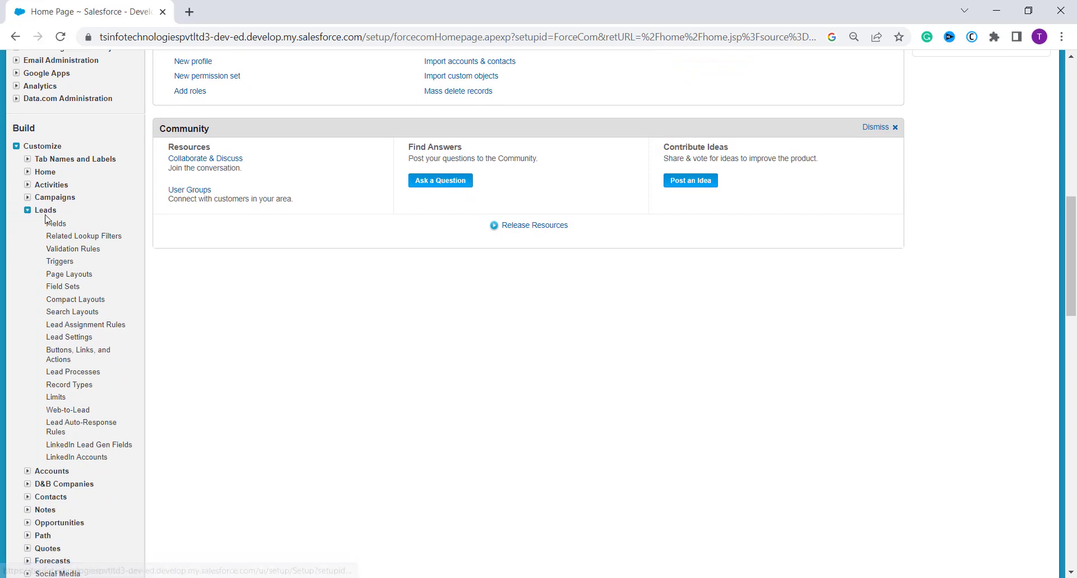
click(88, 330)
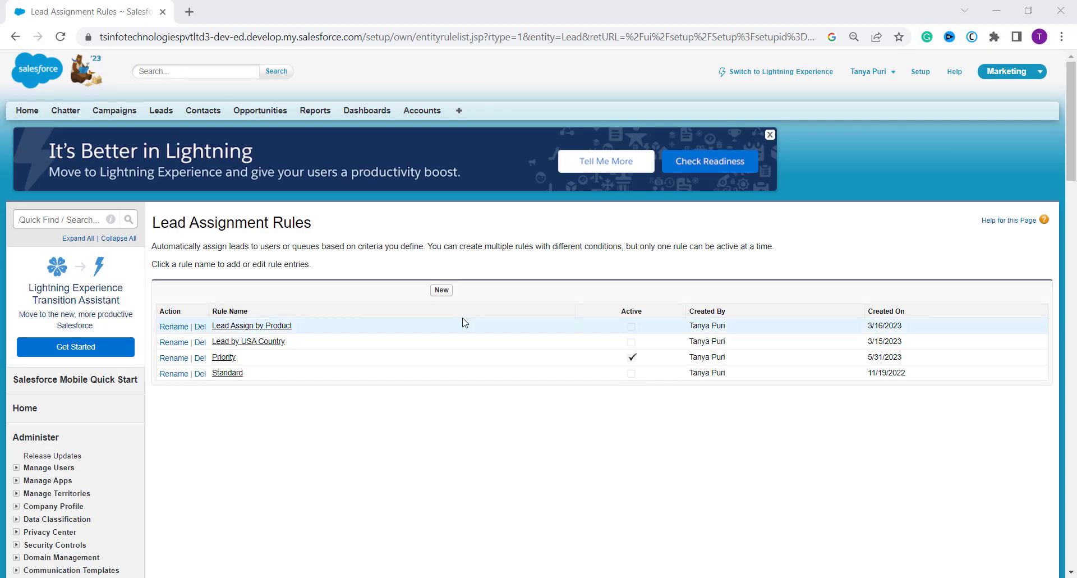
Step: Create a new lead assignment rule named 'Country', mark it Active, and save it
click(448, 293)
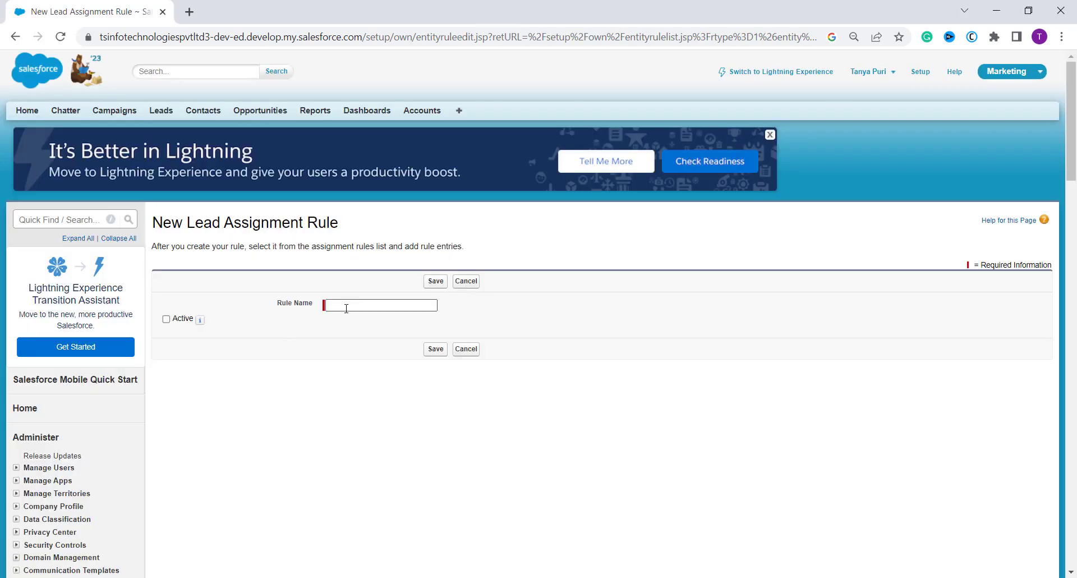
click(346, 308)
click(199, 319)
click(436, 356)
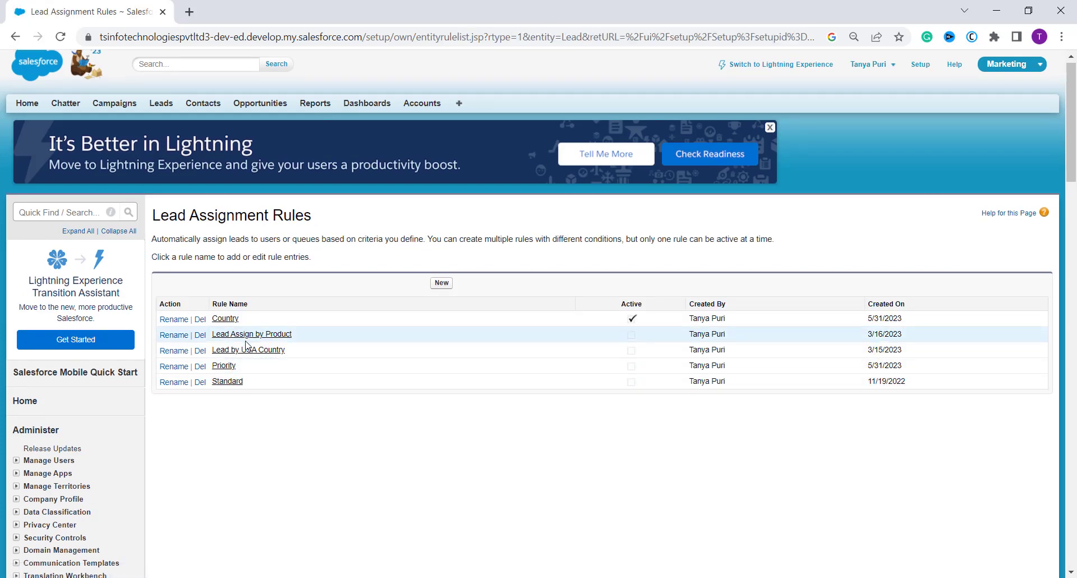
Step: Start a new rule entry for the Country rule with sort order 1
click(226, 318)
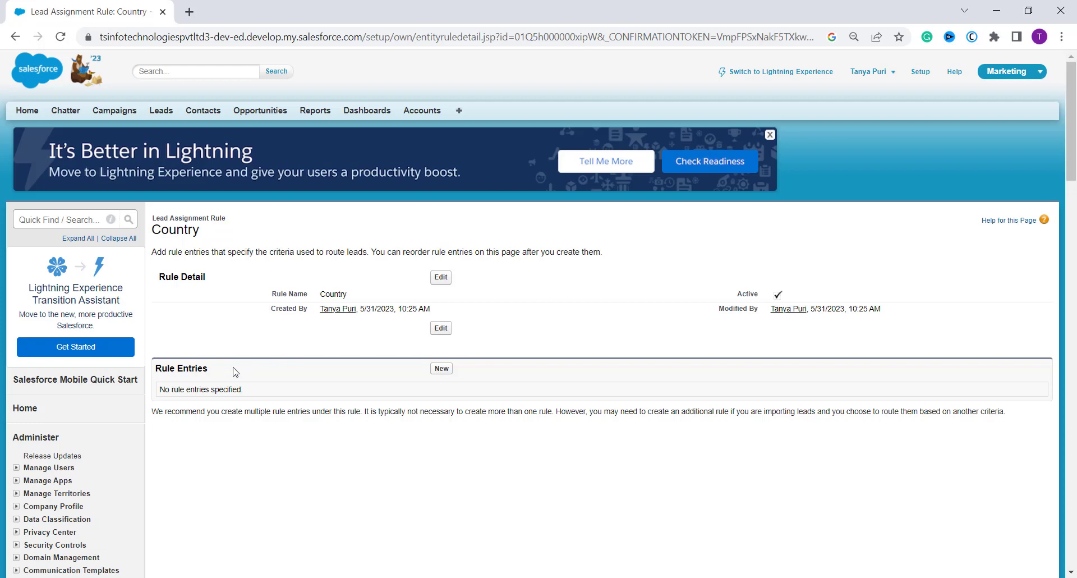
click(440, 369)
scroll(365, 236, down, 1)
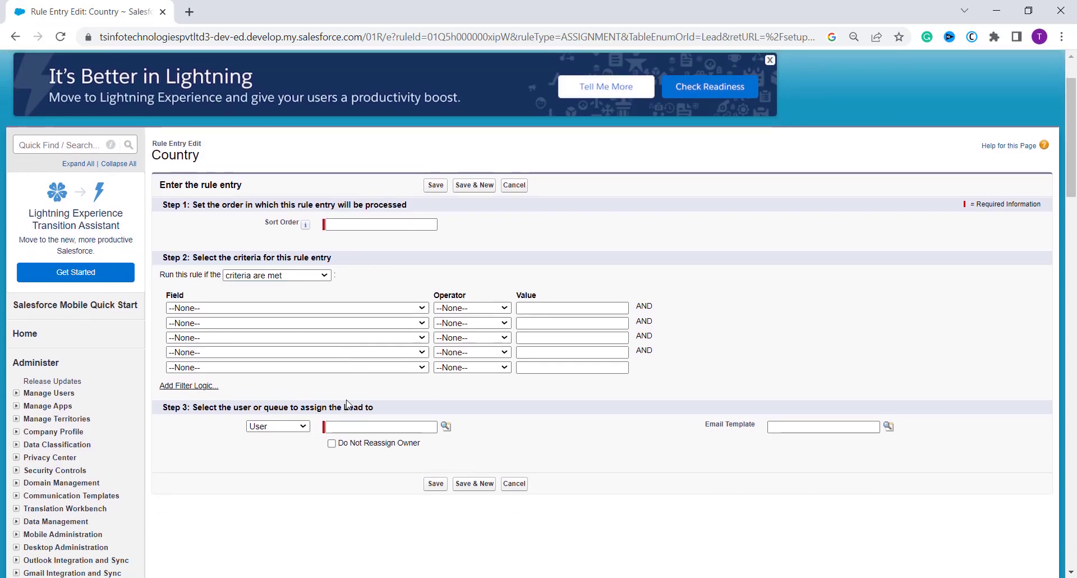
click(364, 224)
text(1)
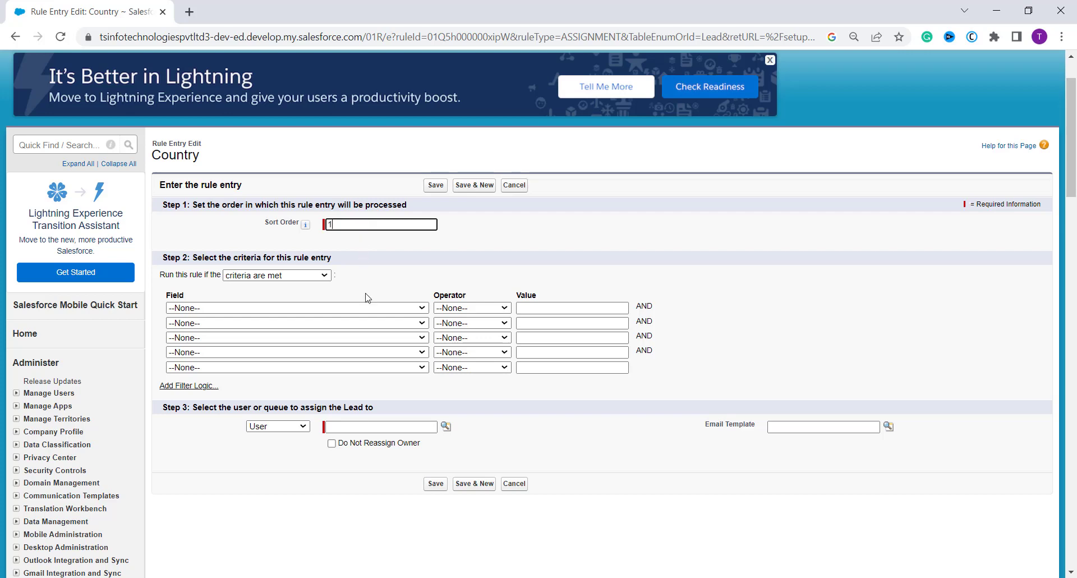
Step: Set the entry criteria to Campaign: Status equals Registered
click(312, 309)
scroll(291, 353, down, 20)
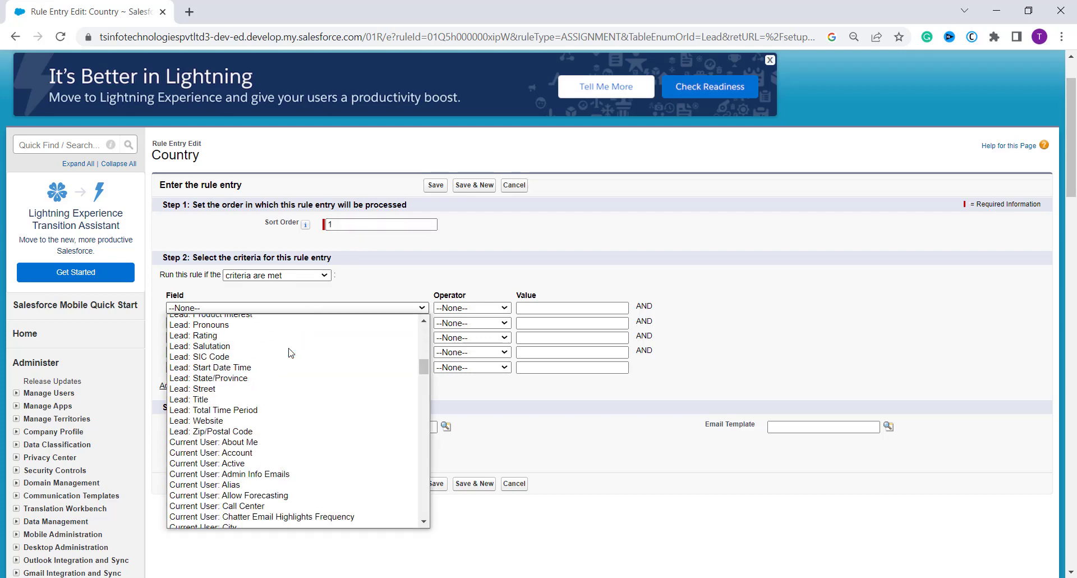
scroll(263, 427, down, 10)
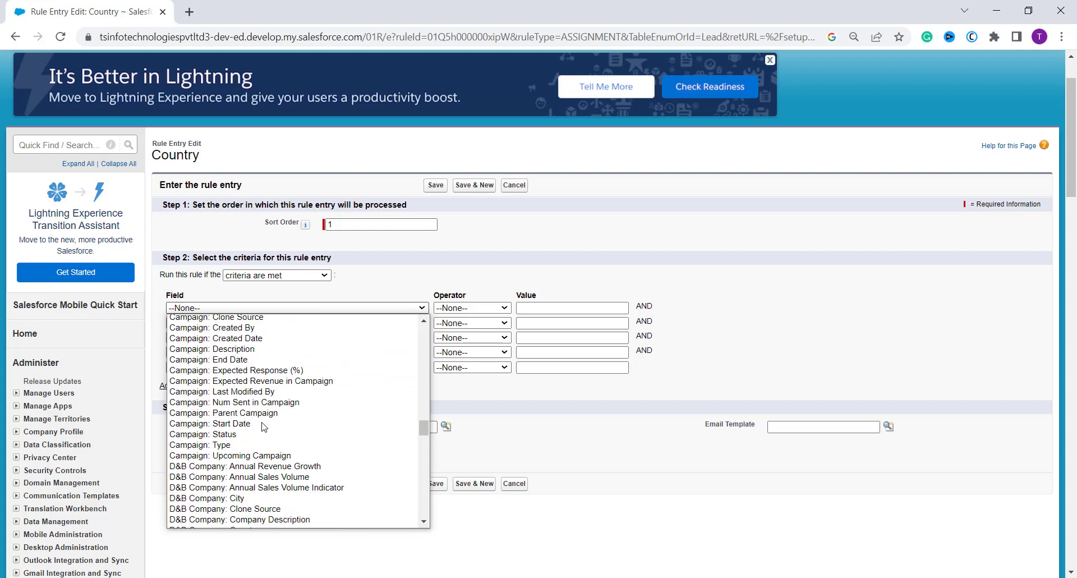
scroll(262, 426, up, 3)
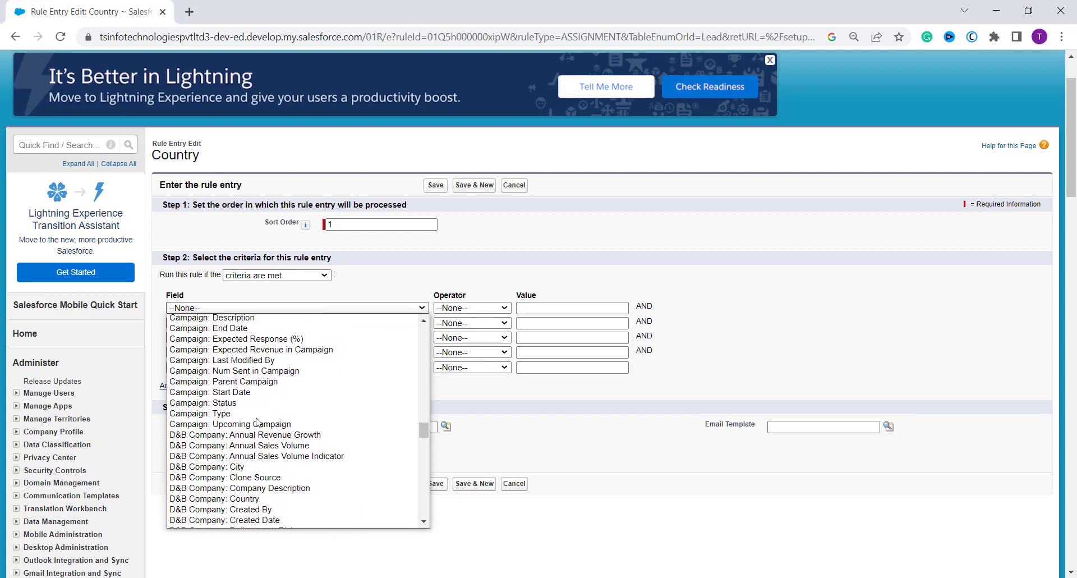
click(236, 403)
click(473, 307)
click(460, 328)
click(639, 308)
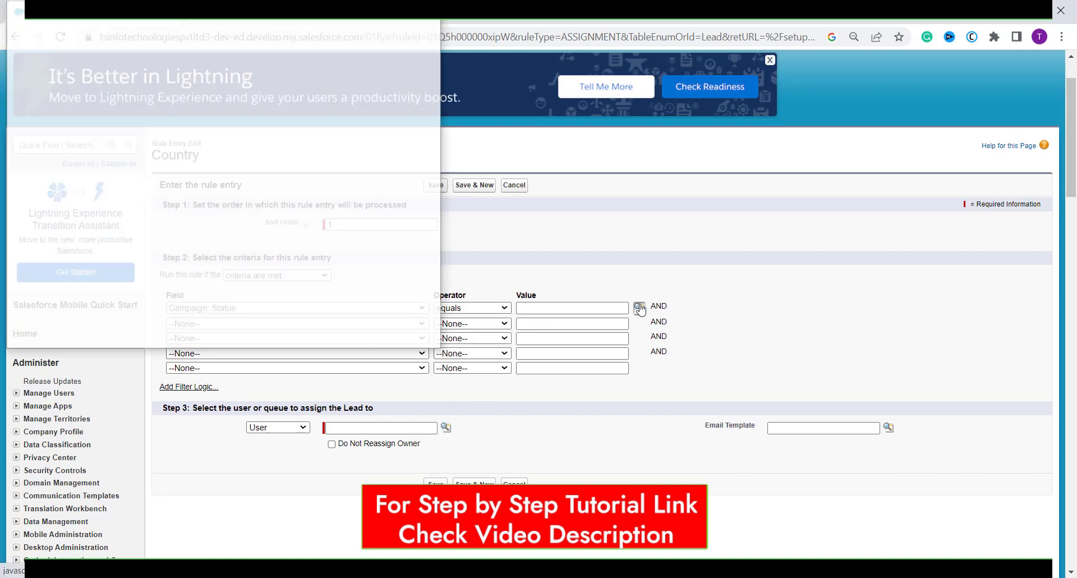
click(23, 125)
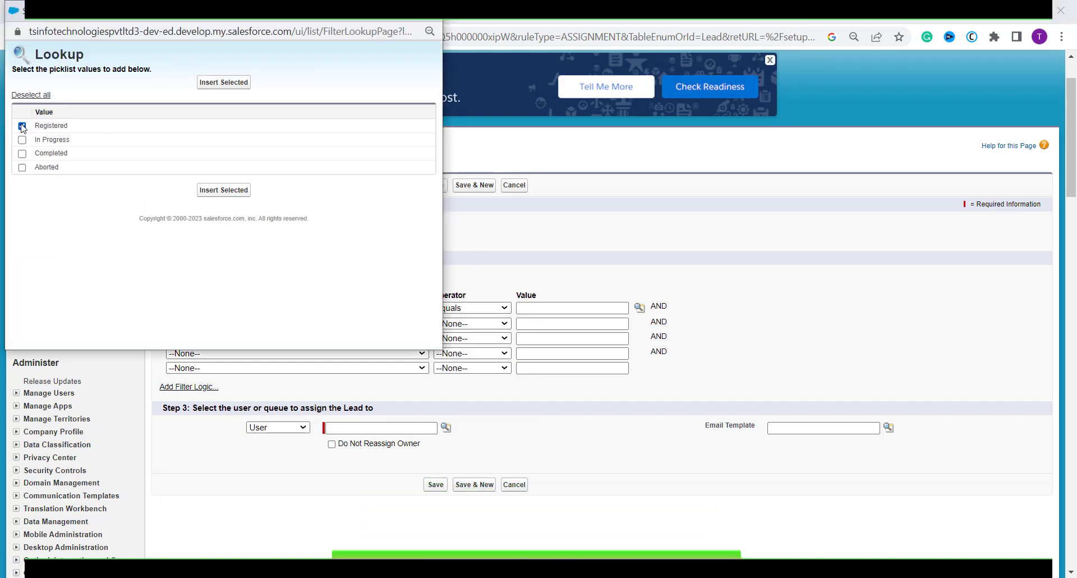
click(209, 190)
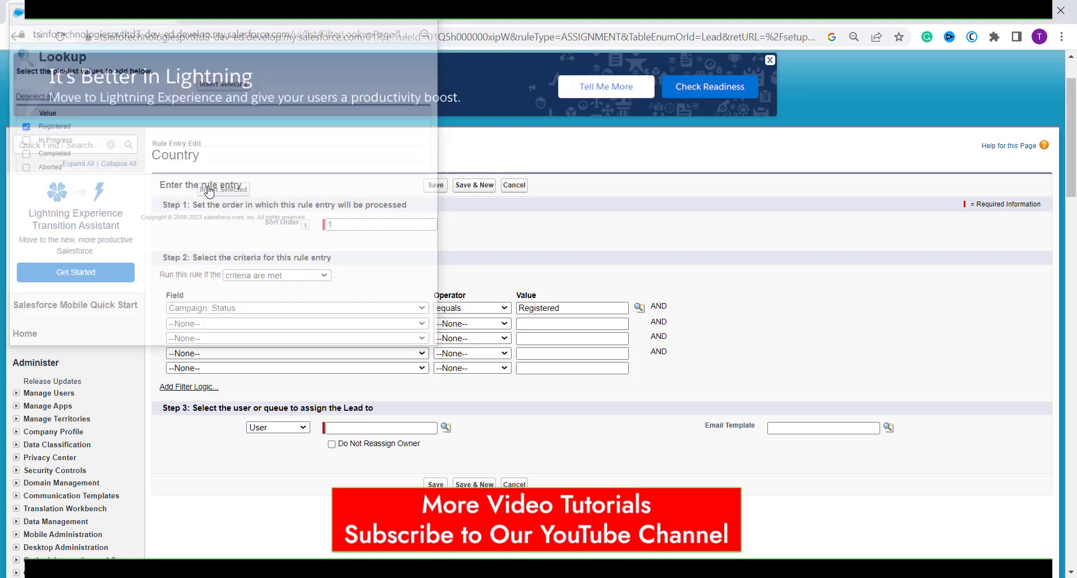
Step: Assign matching leads to a user chosen via lookup and save the entry
click(362, 429)
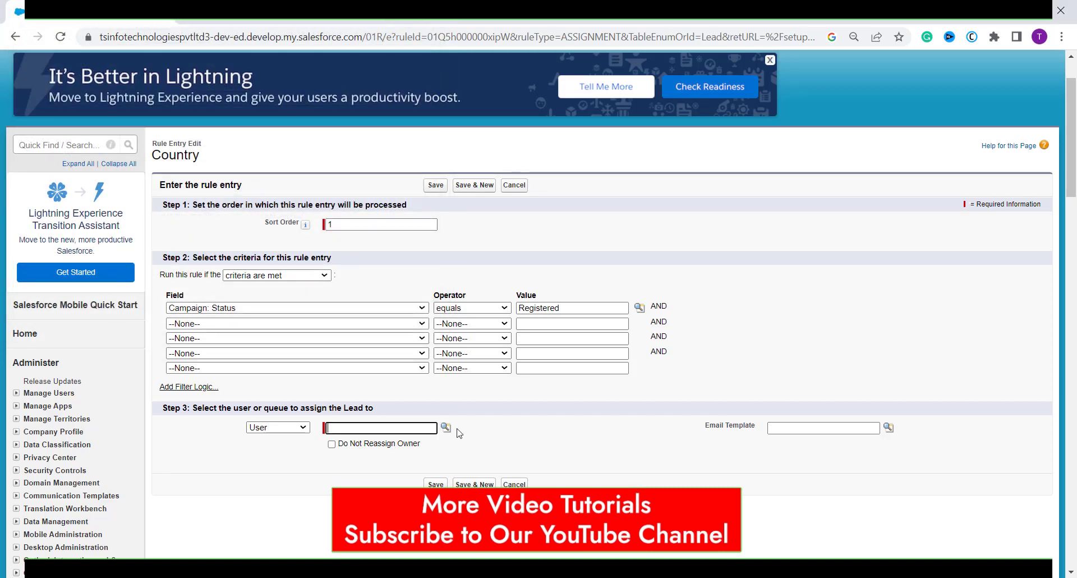
click(446, 427)
click(245, 382)
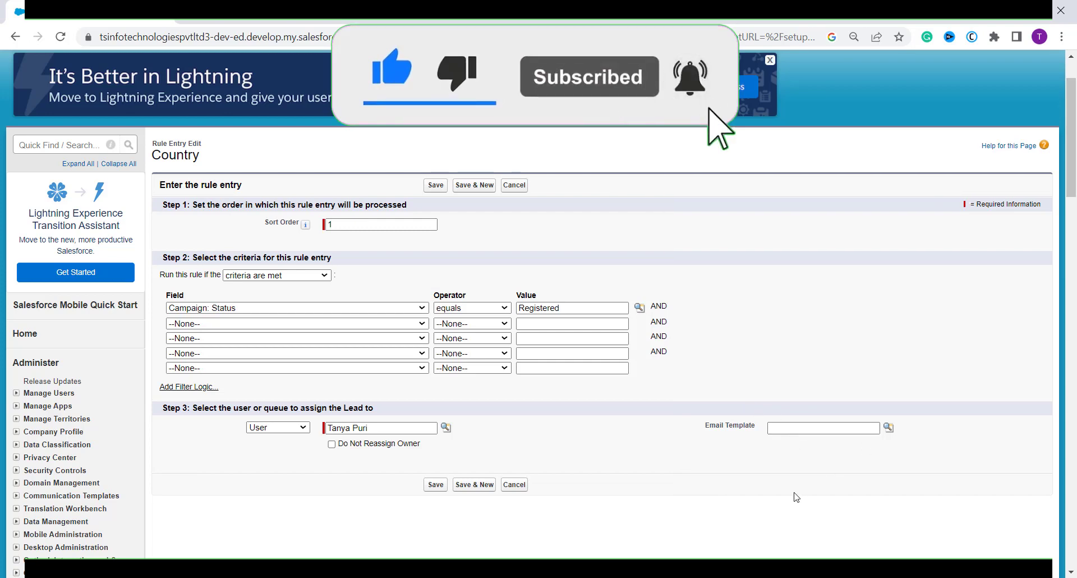
click(443, 492)
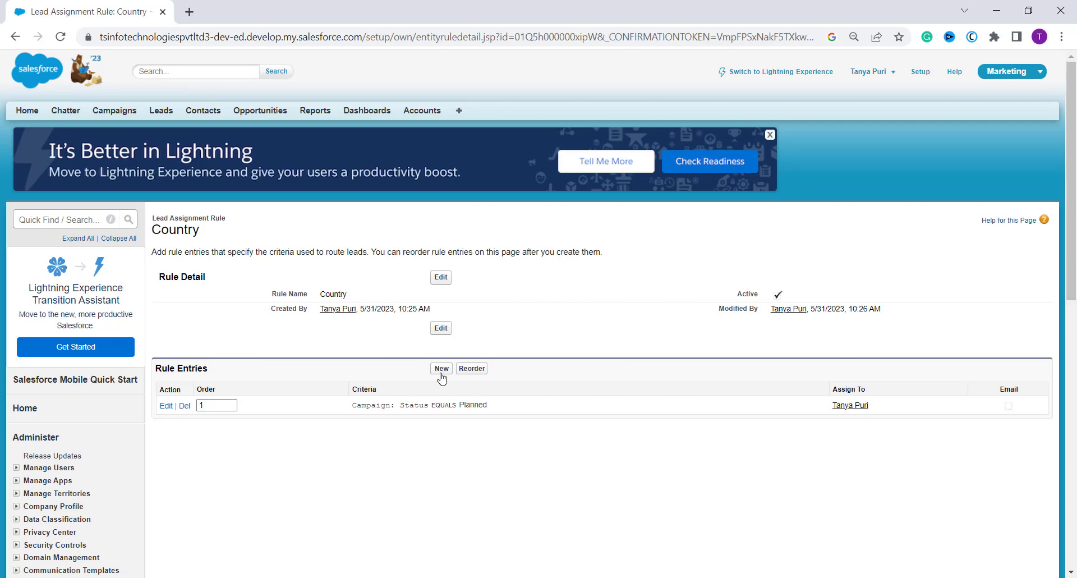
Step: Create a second Country rule entry with criteria Current User: Language not equal to Spanish
click(441, 370)
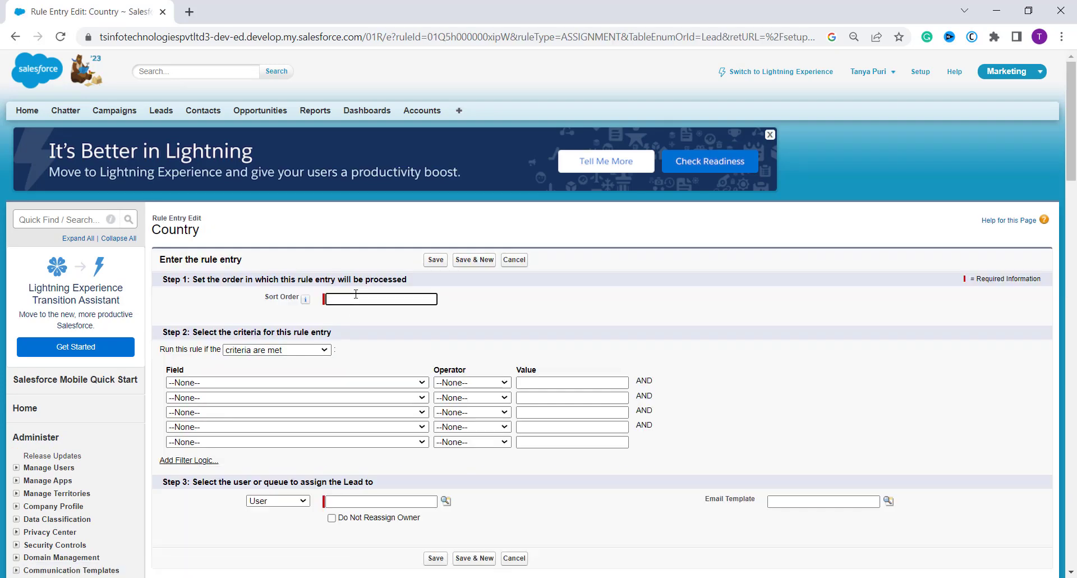
click(309, 383)
scroll(332, 281, down, 20)
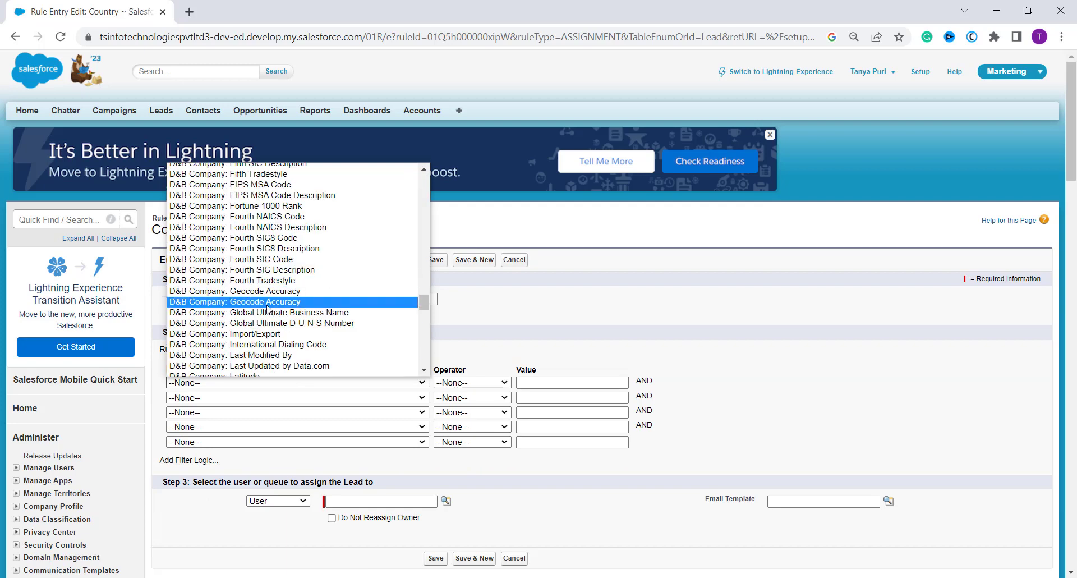
scroll(268, 308, down, 5)
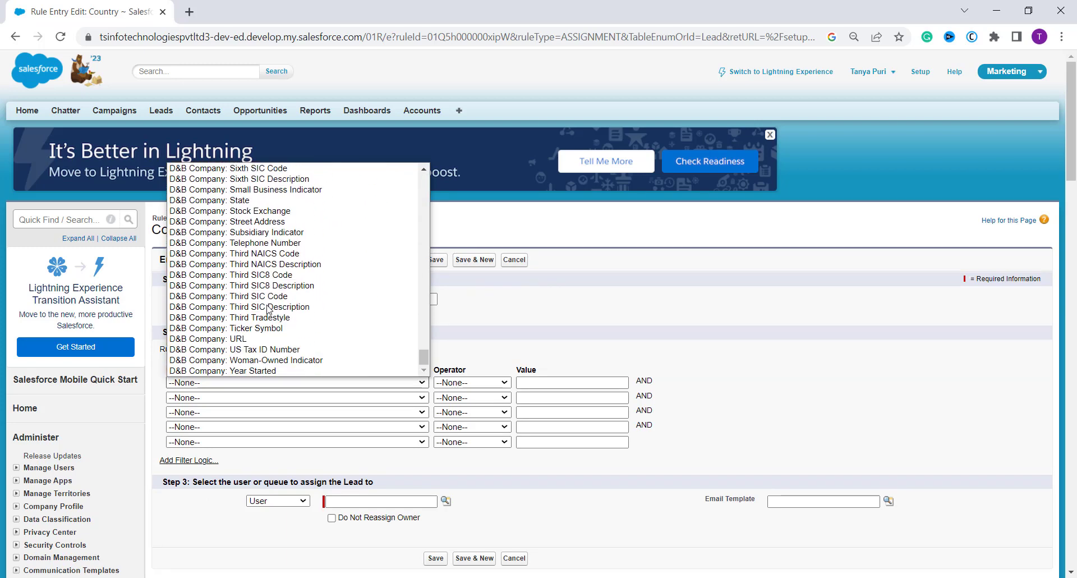
click(252, 233)
click(478, 382)
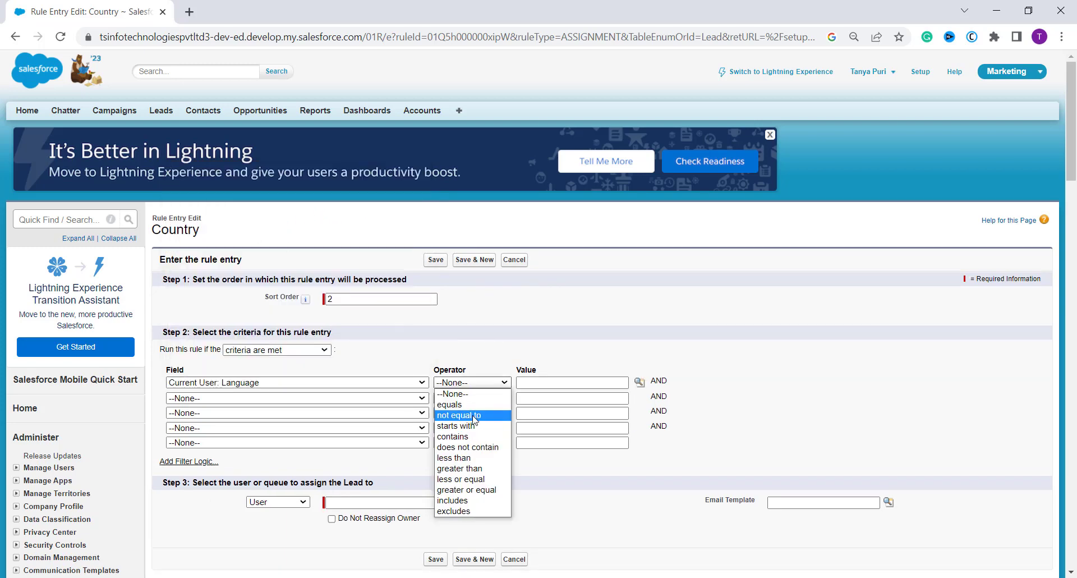
click(474, 415)
click(527, 382)
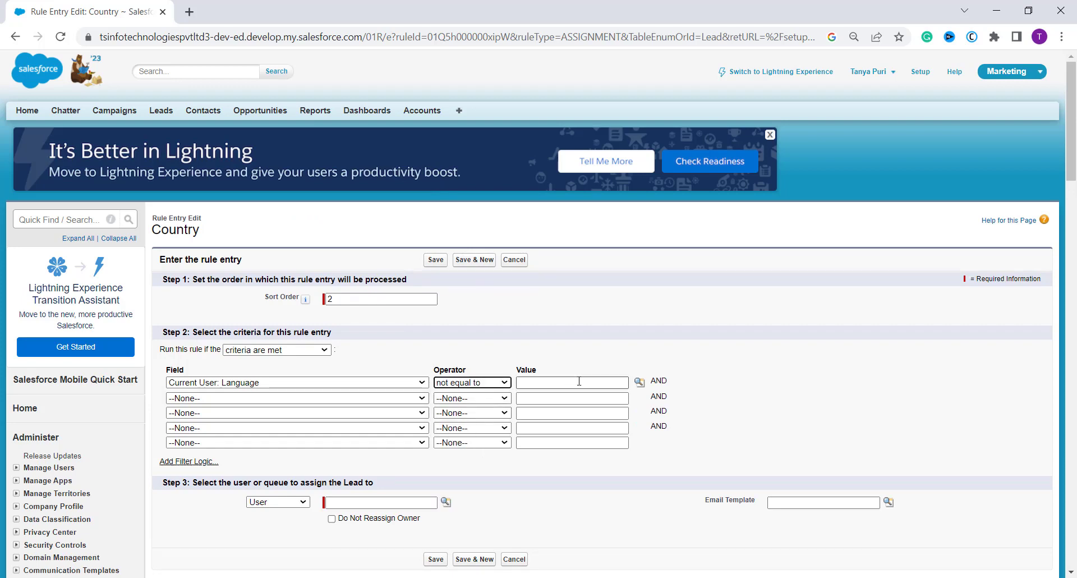
click(639, 383)
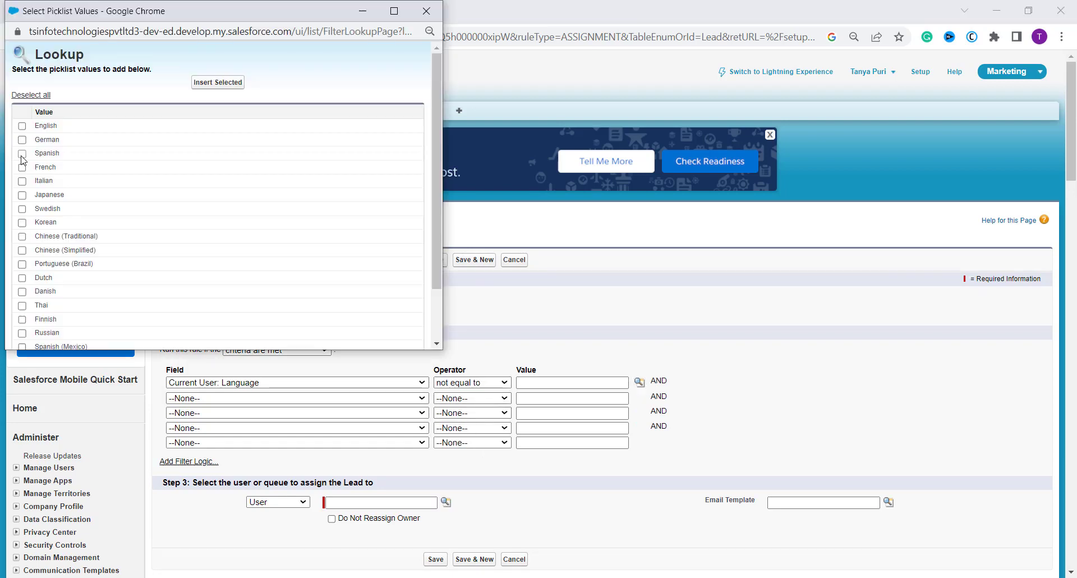
click(223, 83)
Step: Assign matching leads to a user chosen via lookup and save the entry
scroll(307, 414, down, 2)
click(308, 407)
click(270, 420)
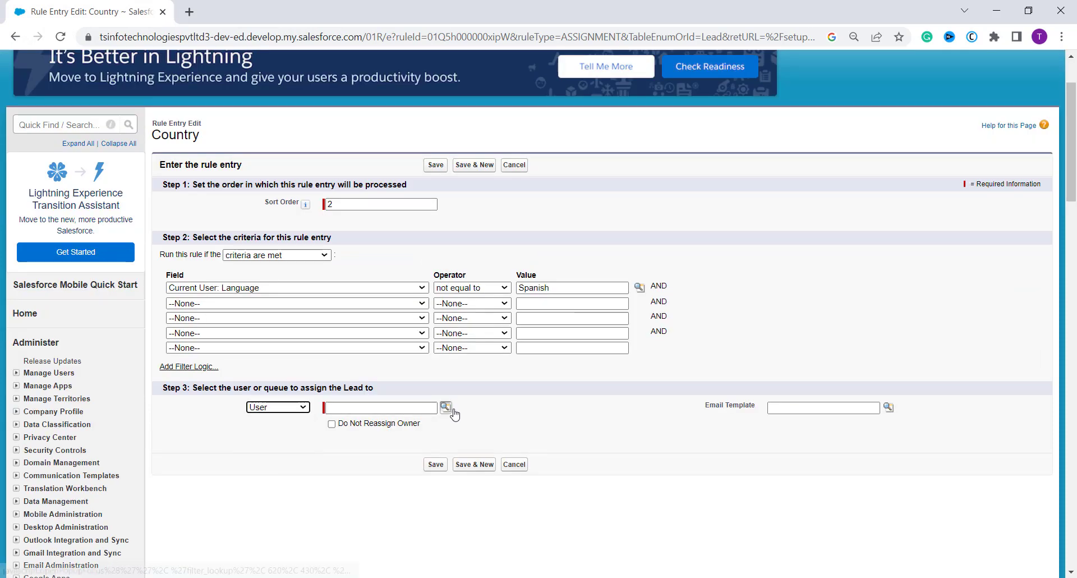
click(448, 408)
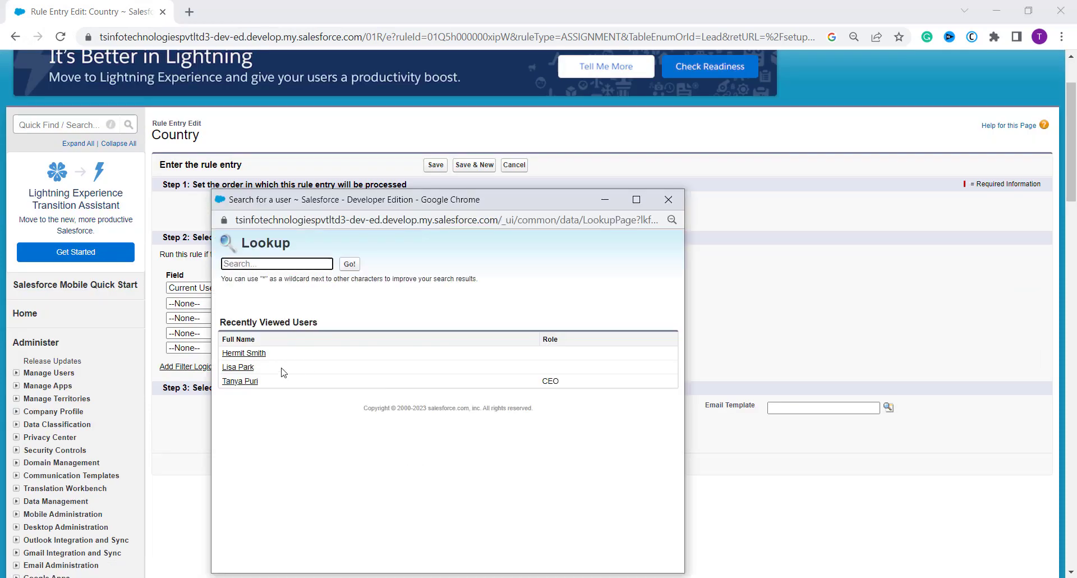
click(250, 383)
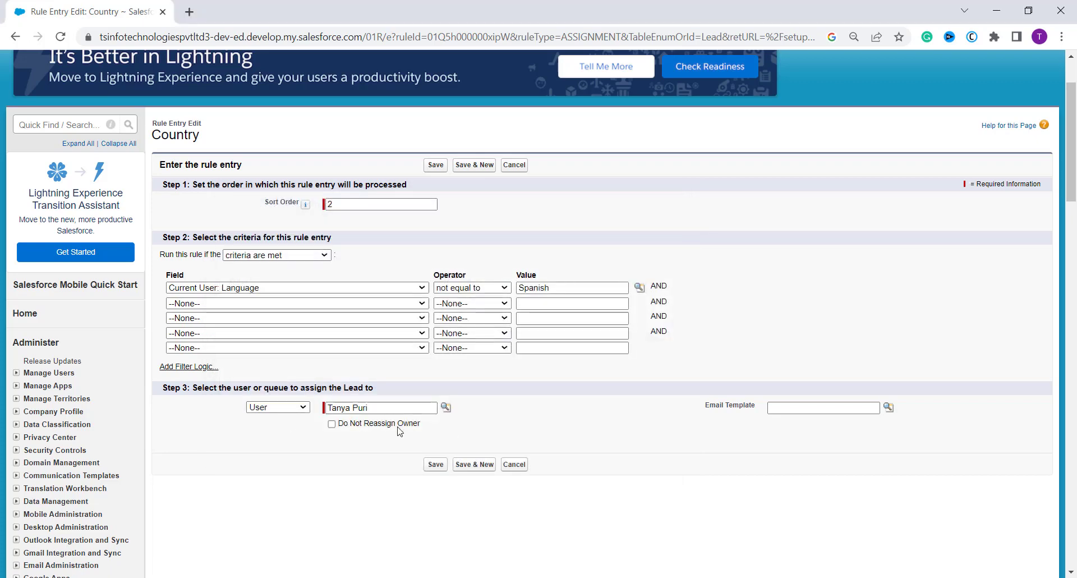
click(436, 466)
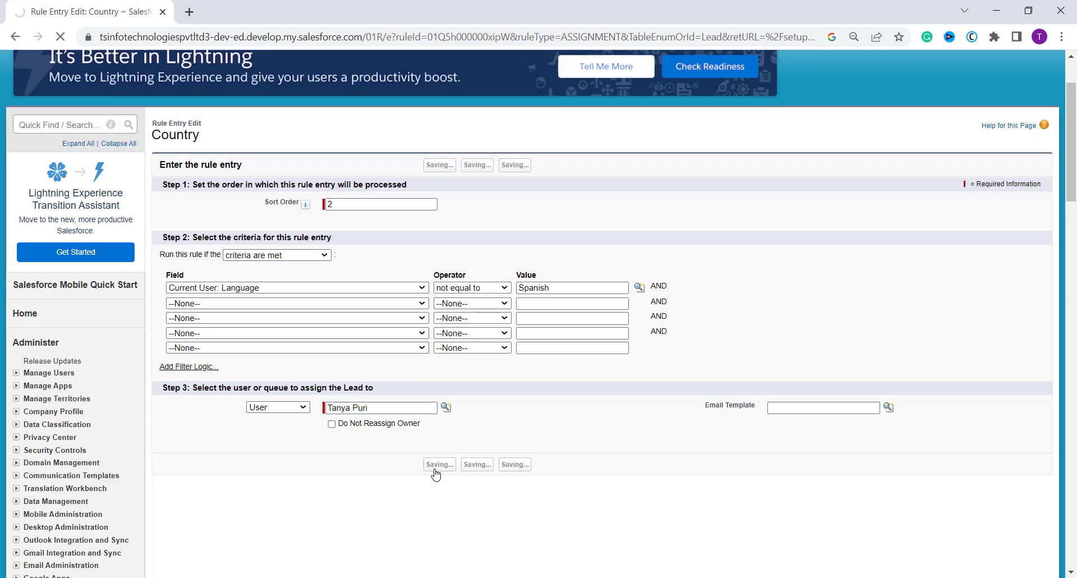